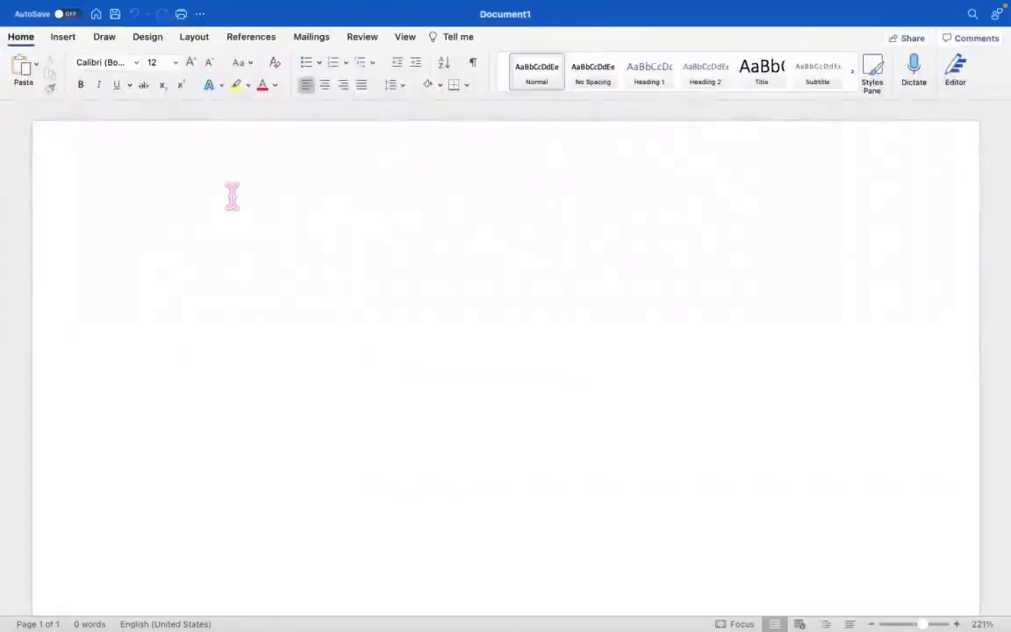
type("Flow")
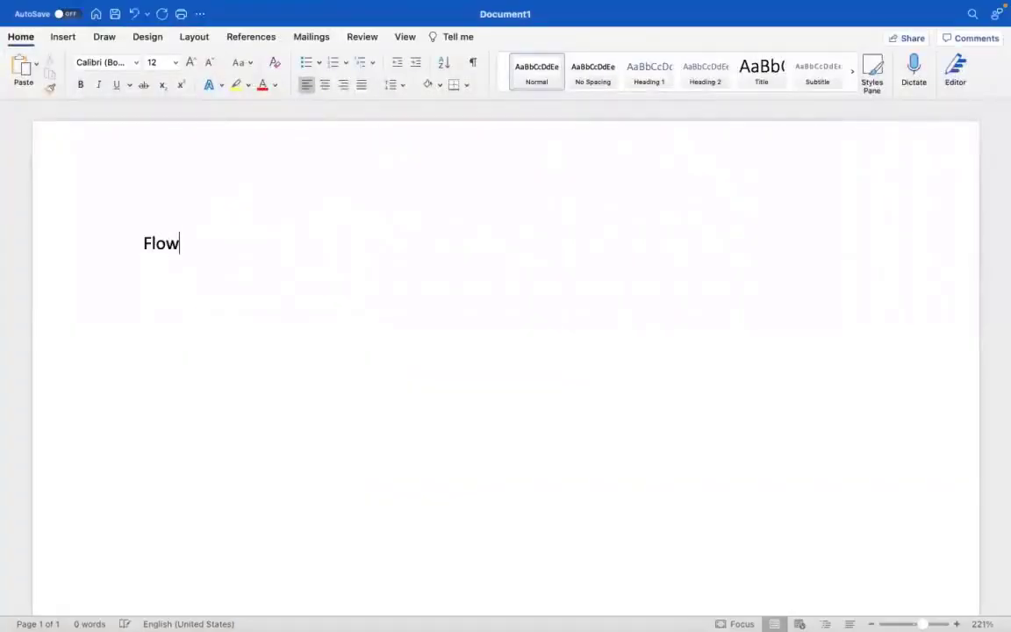
type("-")
key("BackSpace")
key("BackSpace")
key("BackSpace")
key("BackSpace")
key("BackSpace")
key("BackSpace")
Start a numbered list in the blank document with "Lifecycle – Flow" as item 1
type("1")
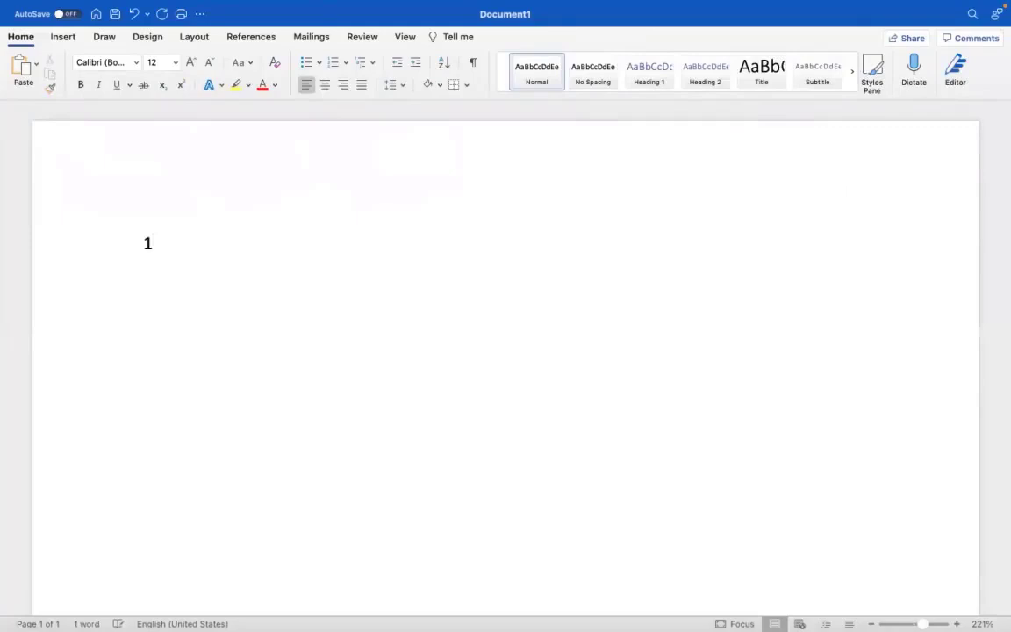
type("Lifecycle - flow -")
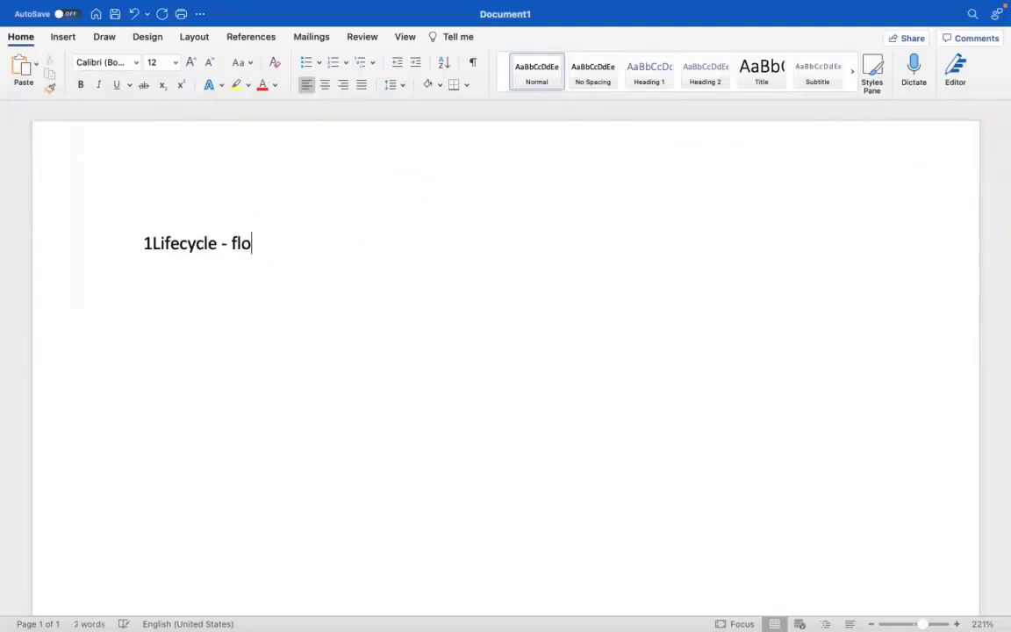
key("BackSpace")
key("BackSpace")
key("BackSpace")
key("BackSpace")
key("BackSpace")
key("BackSpace")
key("BackSpace")
key("BackSpace")
key("BackSpace")
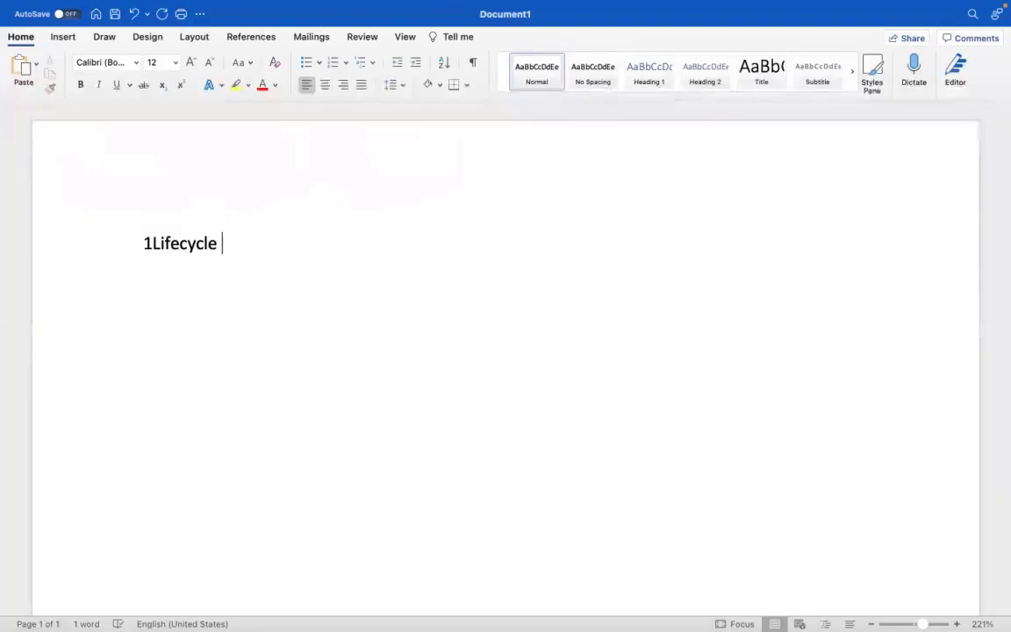
type("- F")
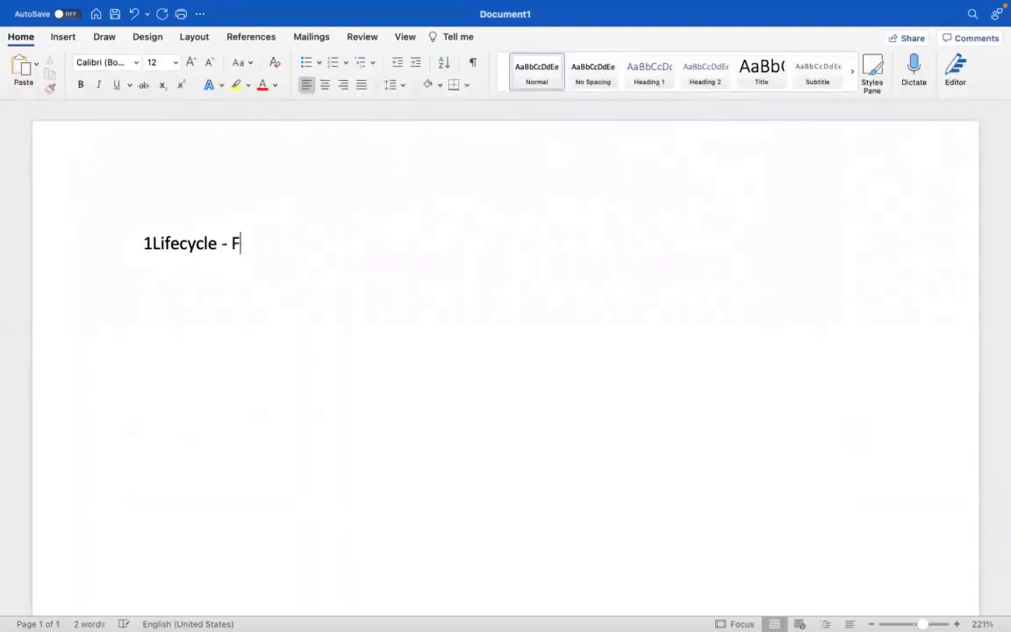
type("loe")
key("BackSpace")
type("w")
key("Return")
type(".")
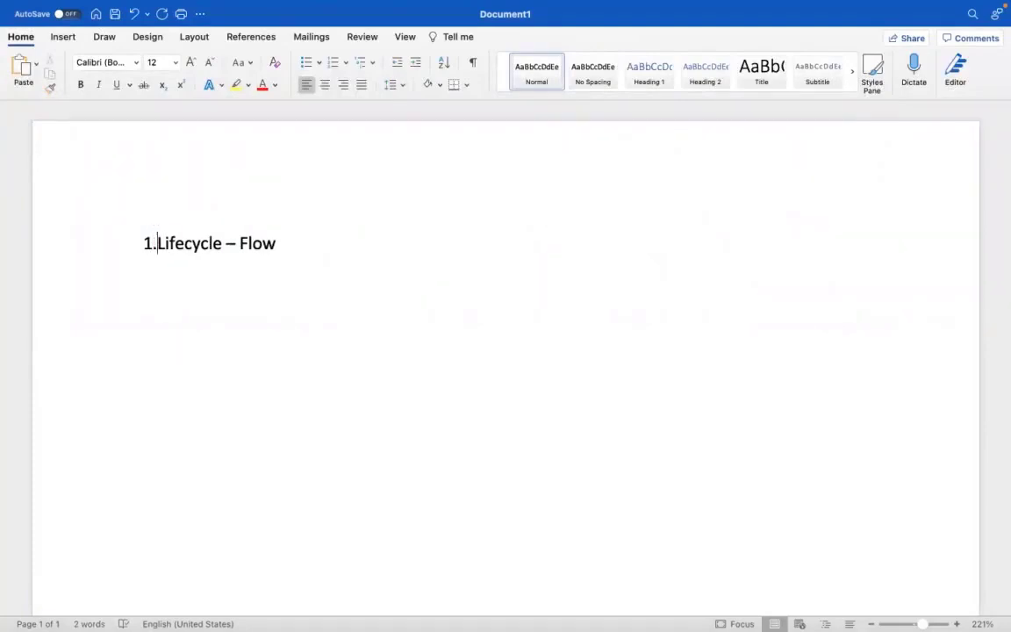
left_click(330, 238)
key("Return")
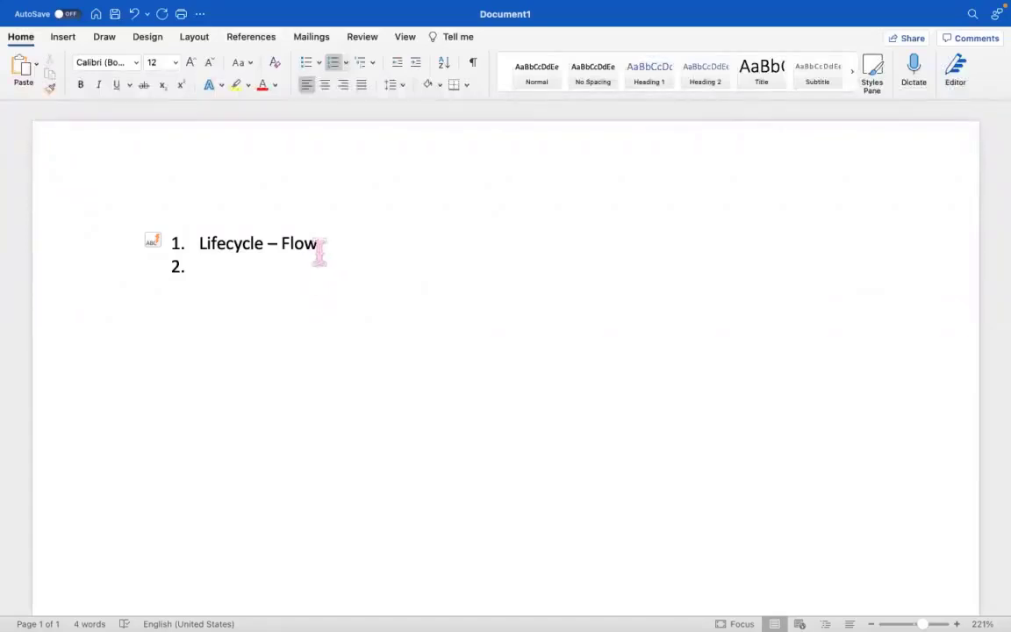
Add "Flow Action" and "Section" as items 2 and 3 of the numbered list
type("F")
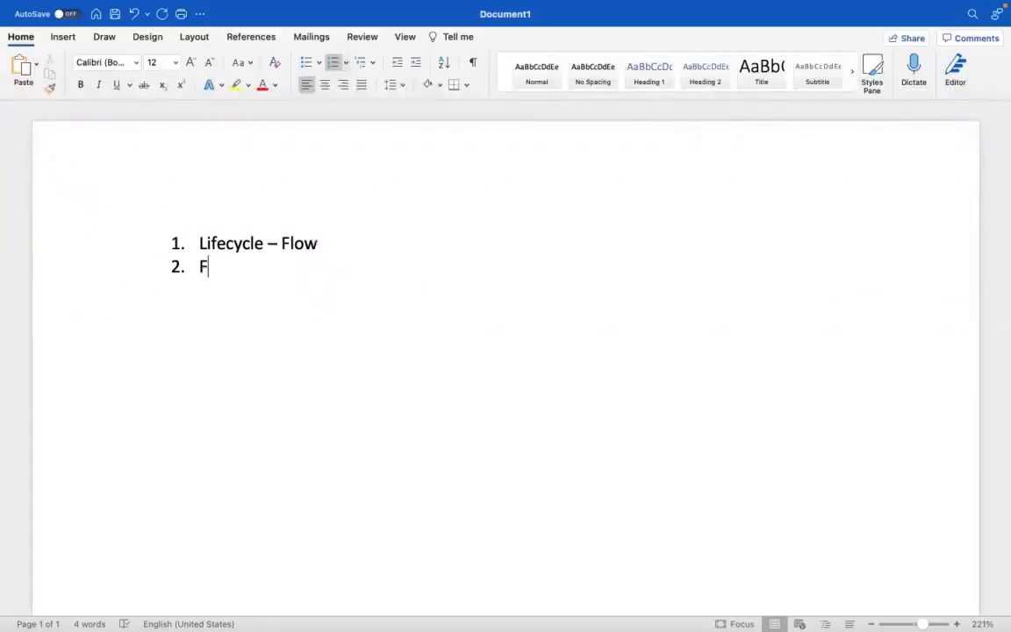
type("low")
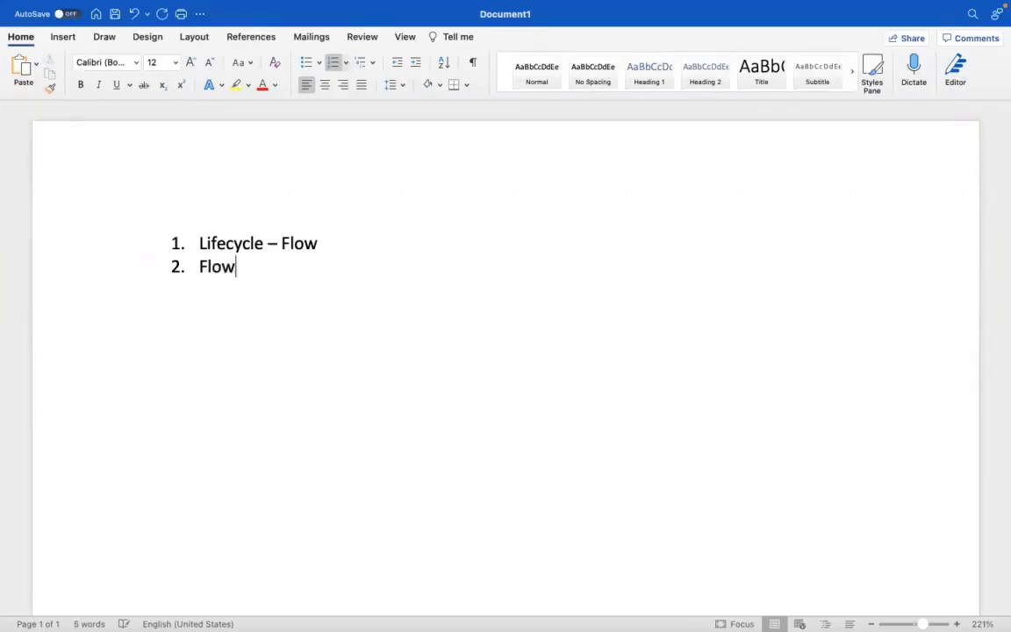
type(" Action")
key("Return")
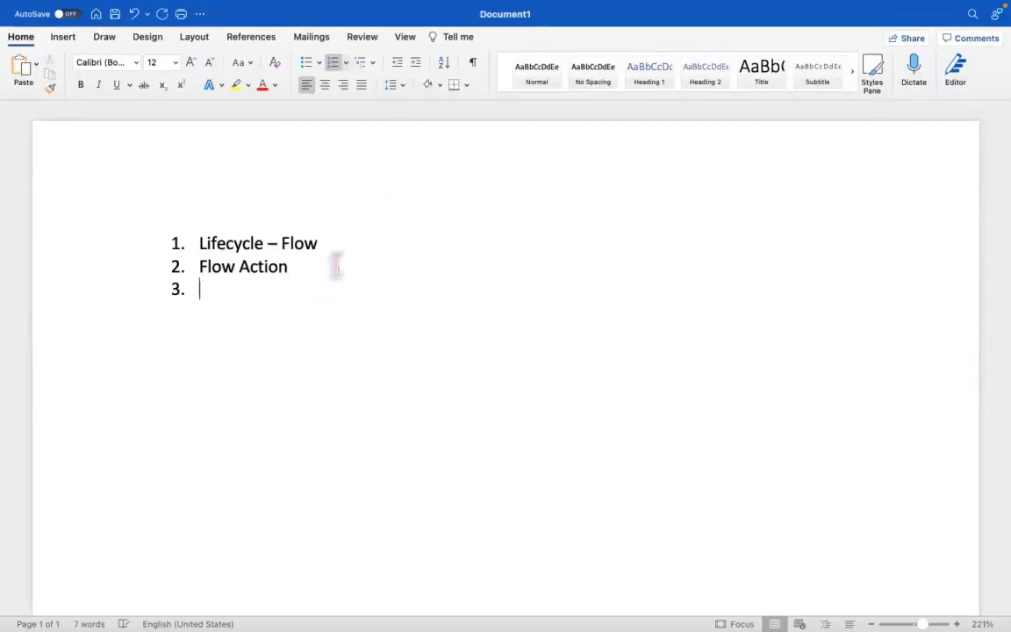
type("Section")
key("Return")
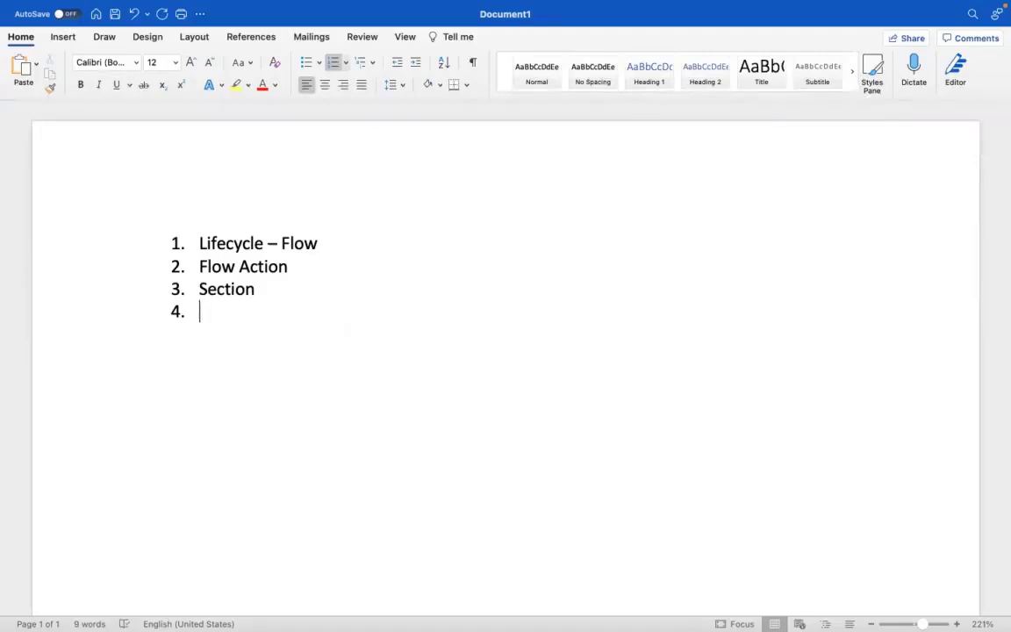
Add "Add Layout" and "Add Properties" as items 4 and 5 of the numbered list
type("Add")
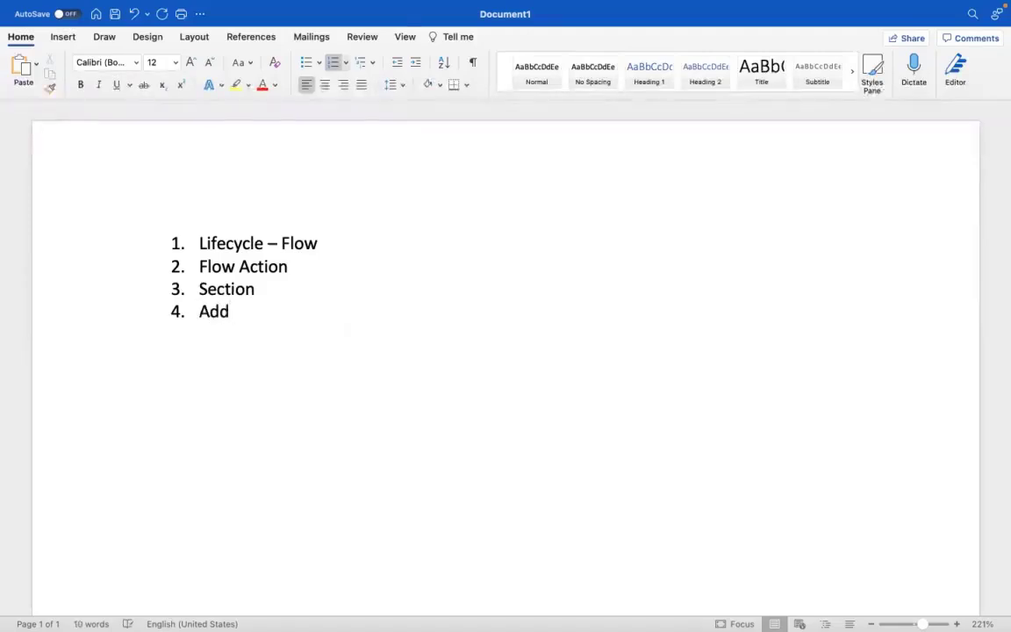
type(" Layout")
key("Return")
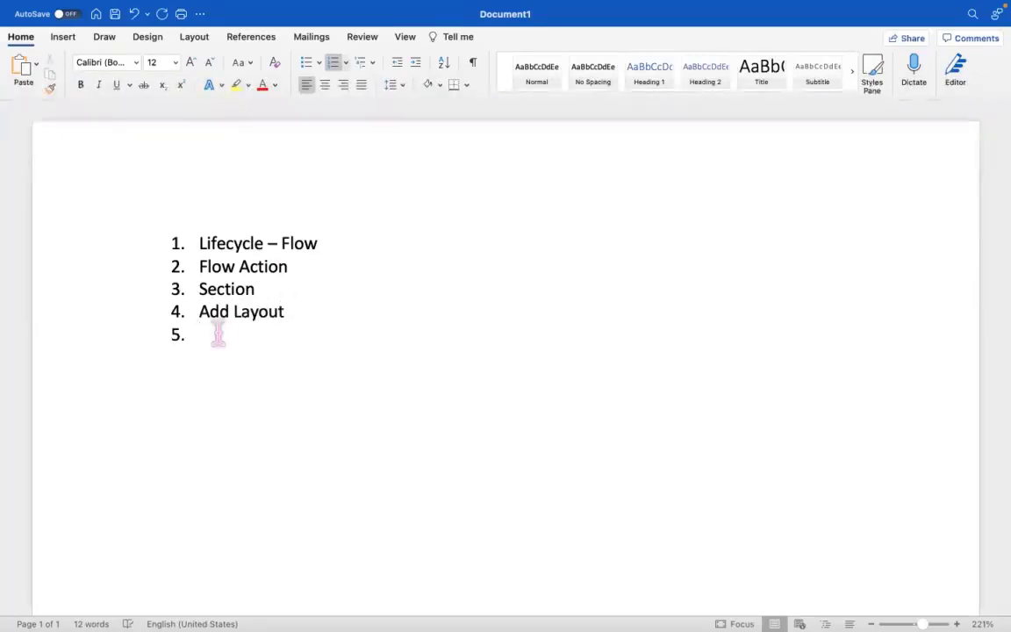
type("P")
key("BackSpace")
type("Add Properte")
key("BackSpace")
type("ies")
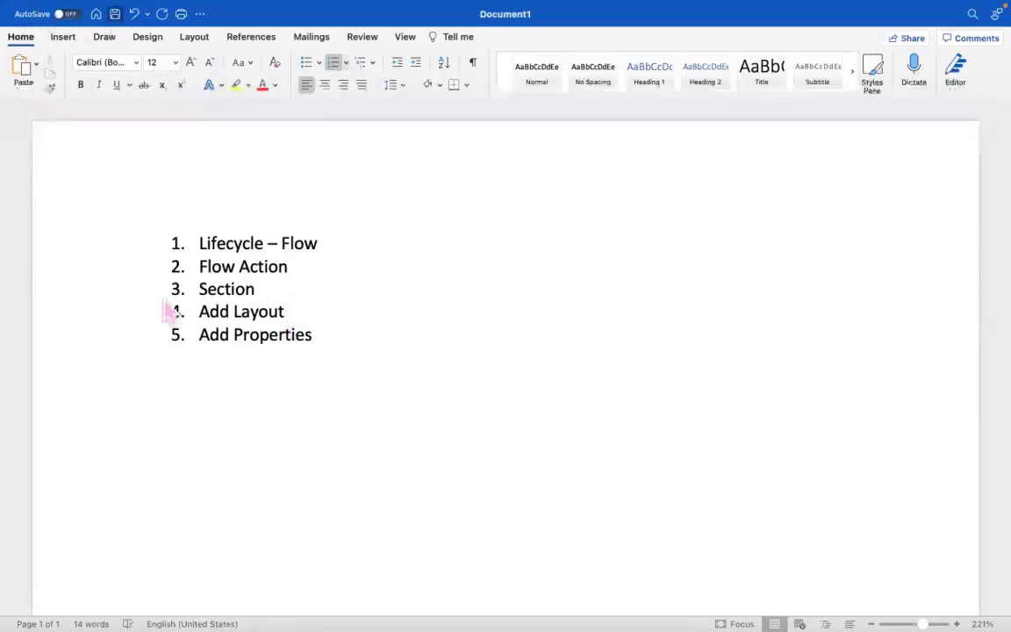
Save the document to the Desktop as "Pega -Flow" in Word Document (.docx) format
key("super+s")
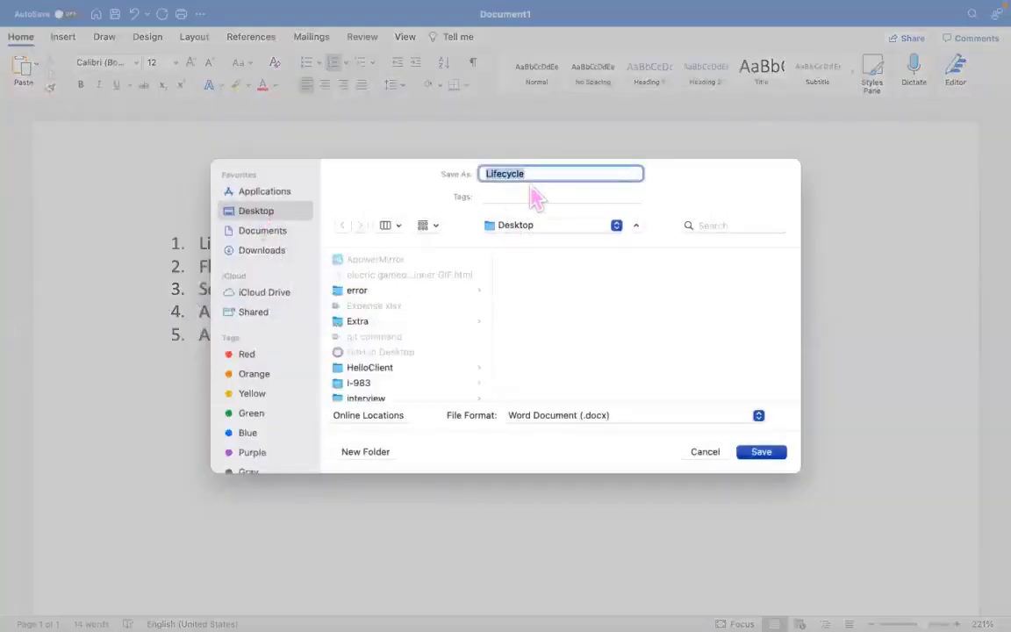
type("Pe")
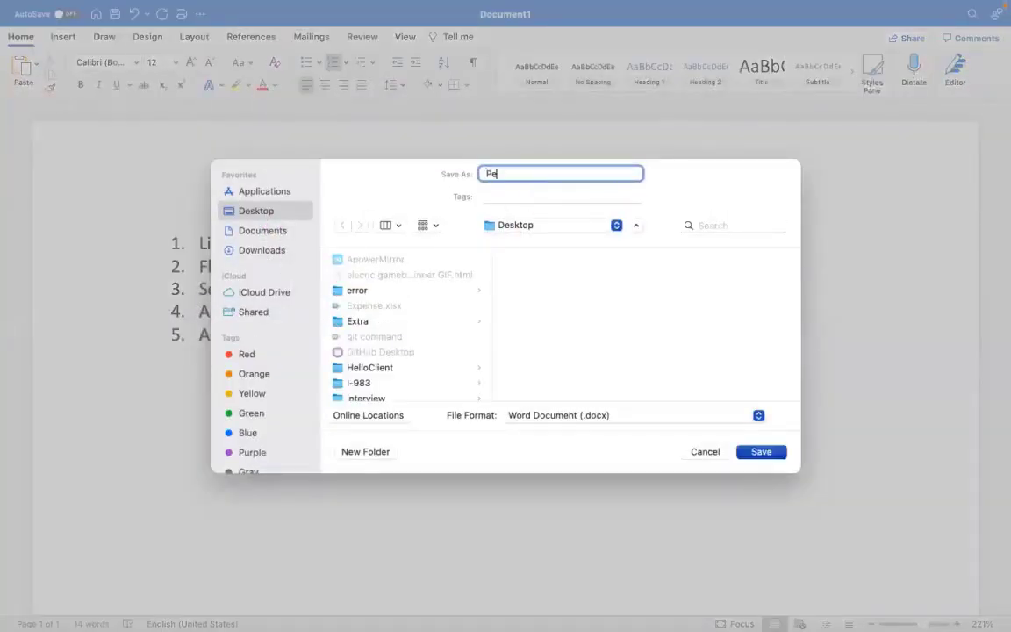
type("ga -Flow")
left_click(761, 452)
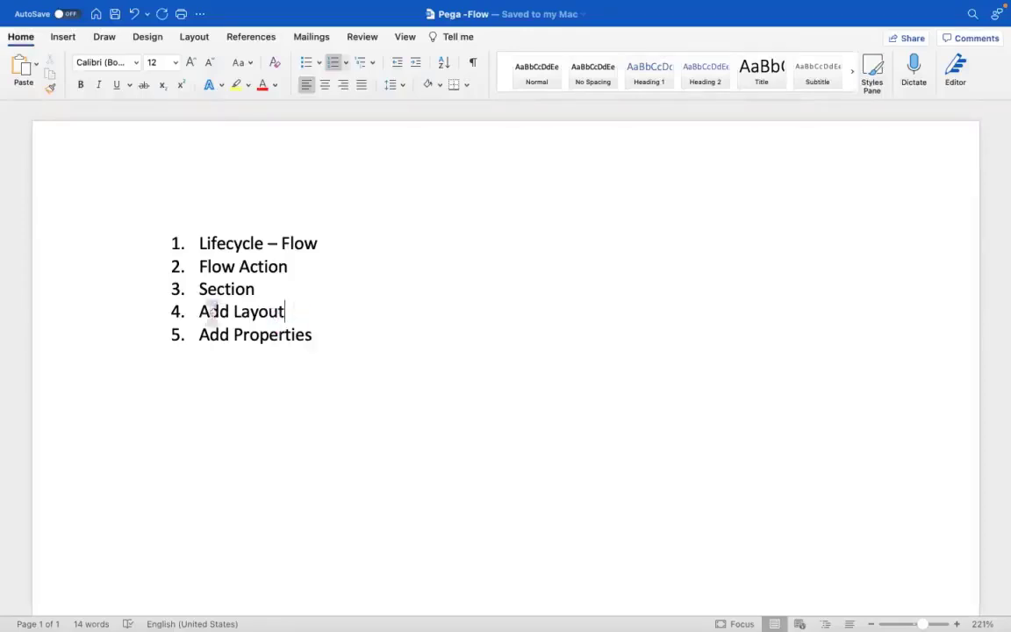
left_click_drag(300, 314, 203, 322)
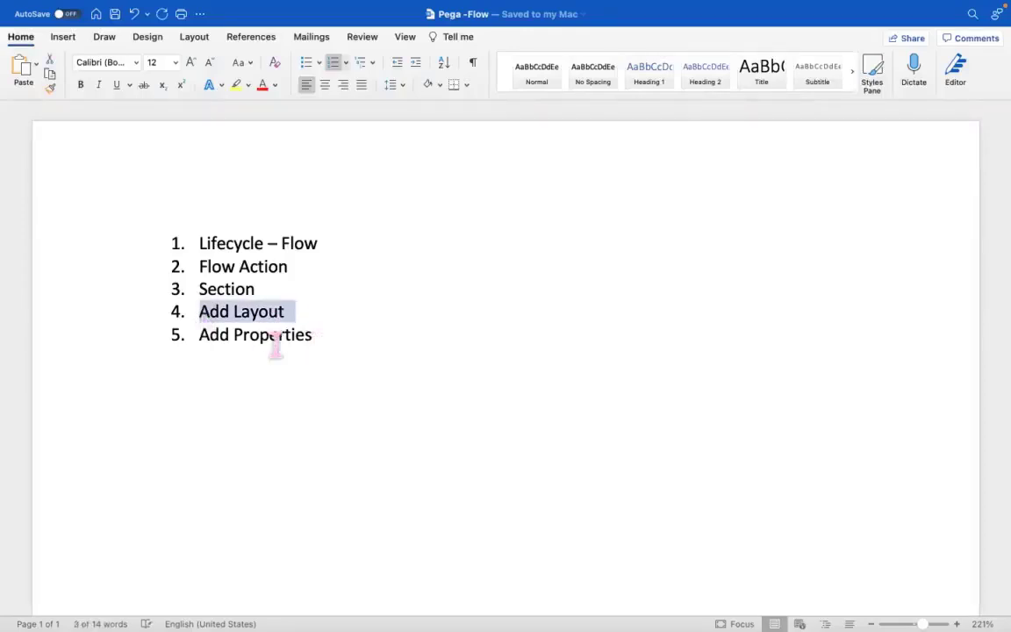
left_click_drag(321, 345, 165, 348)
left_click(296, 400)
left_click(290, 267)
left_click(257, 292)
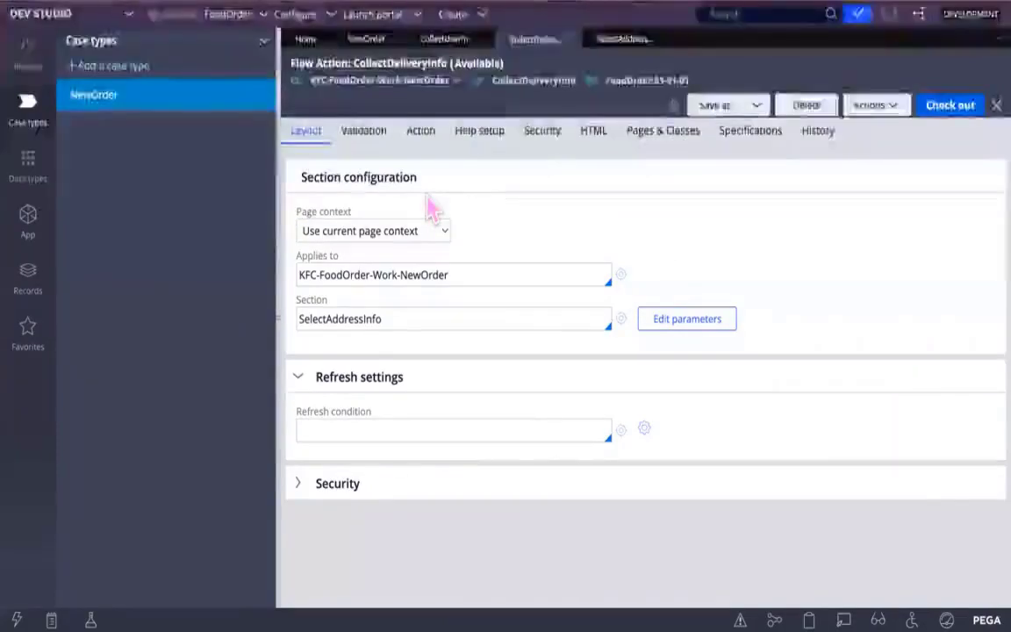
Launch the User Portal of the FoodOrder application from Pega Dev Studio
left_click(391, 15)
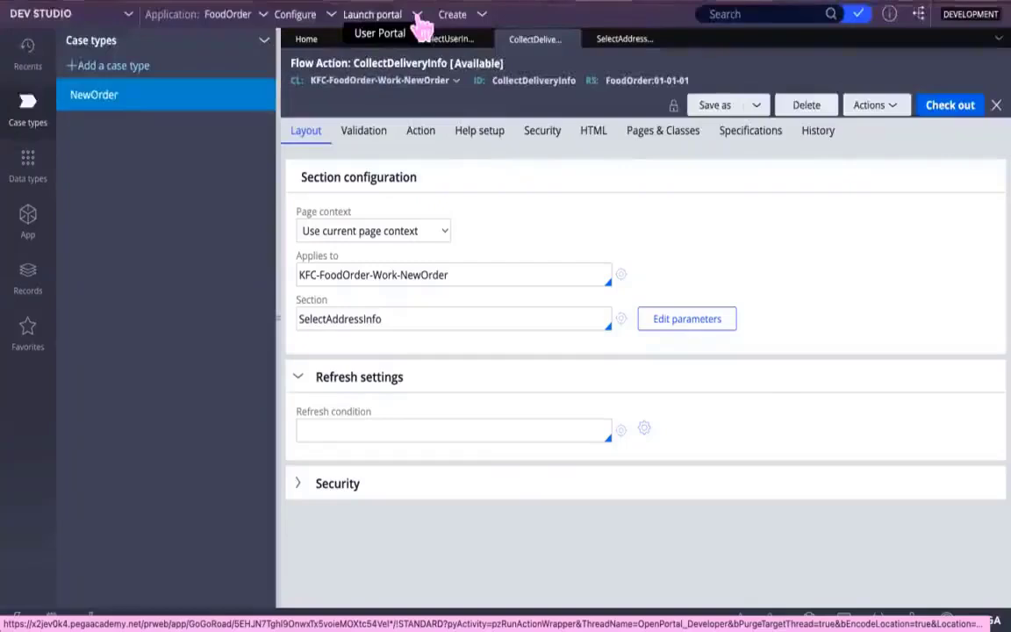
left_click(413, 31)
left_click(416, 17)
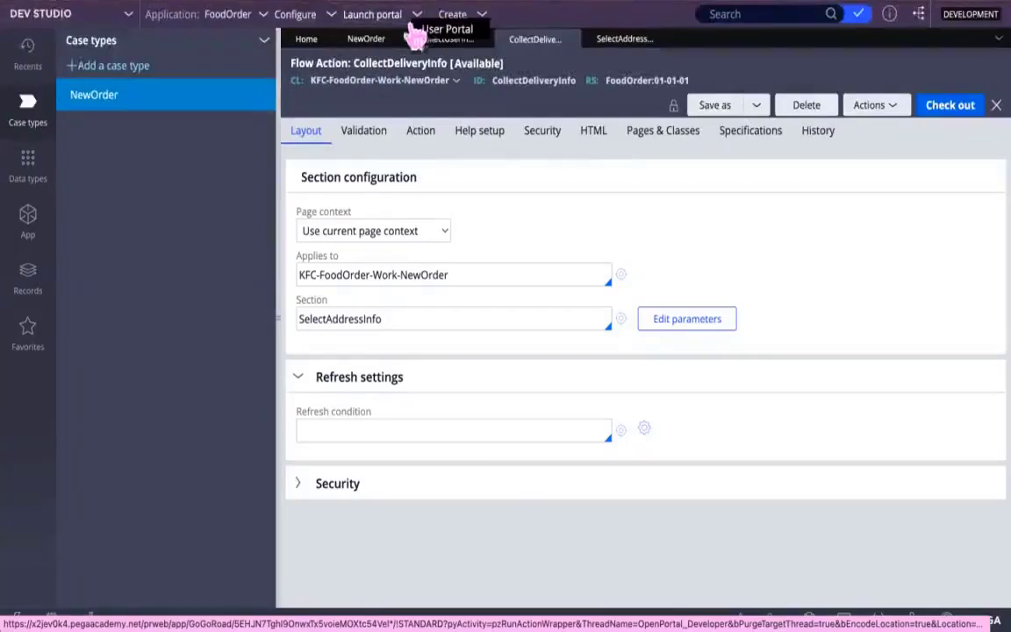
left_click(434, 34)
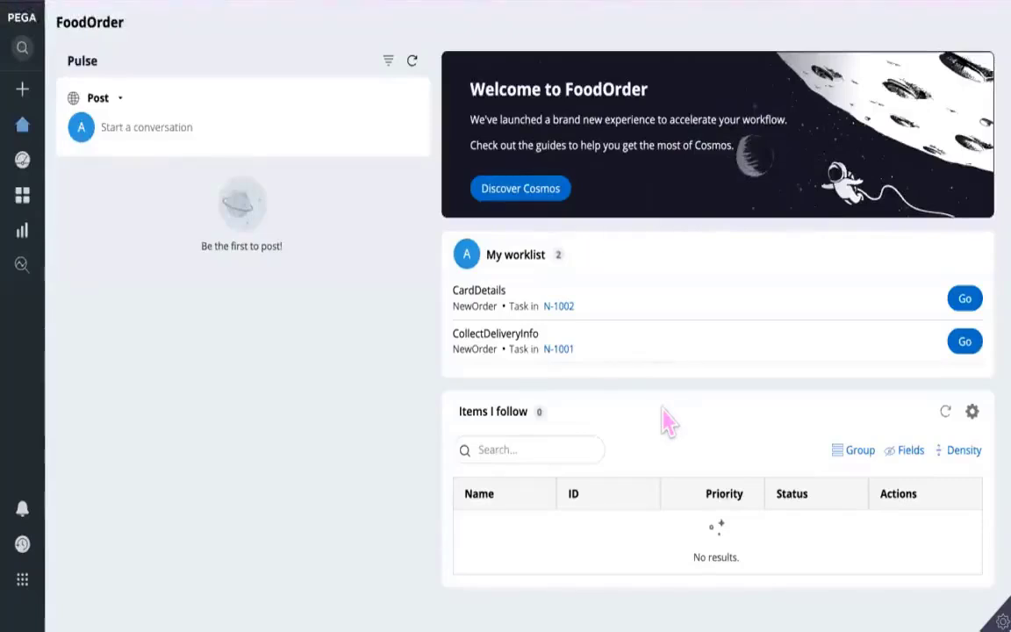
Create a NewOrder case in the FoodOrder portal and highlight its case ID
left_click(25, 106)
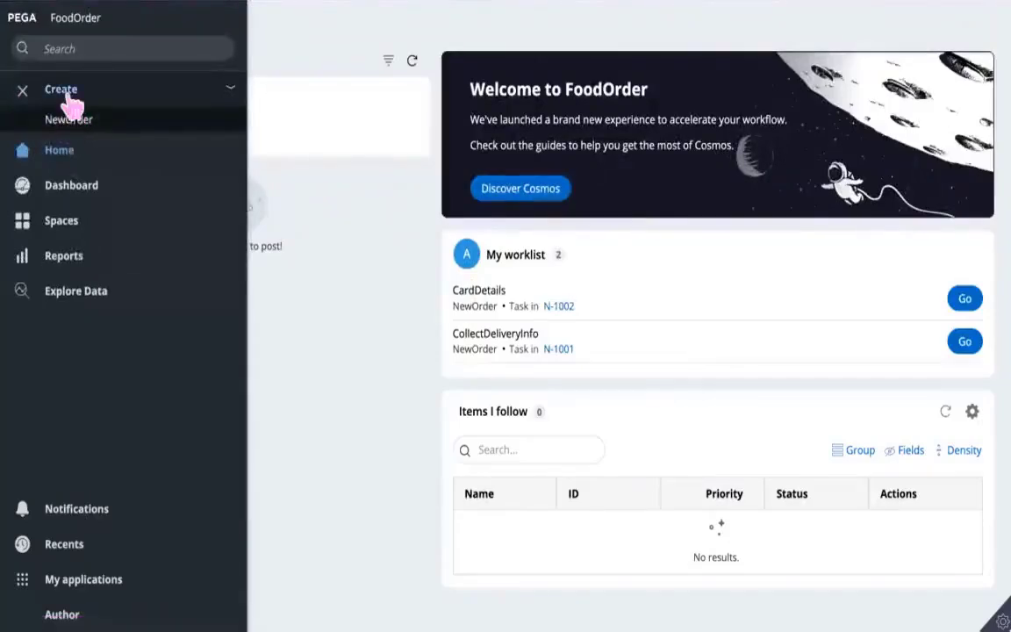
left_click(63, 102)
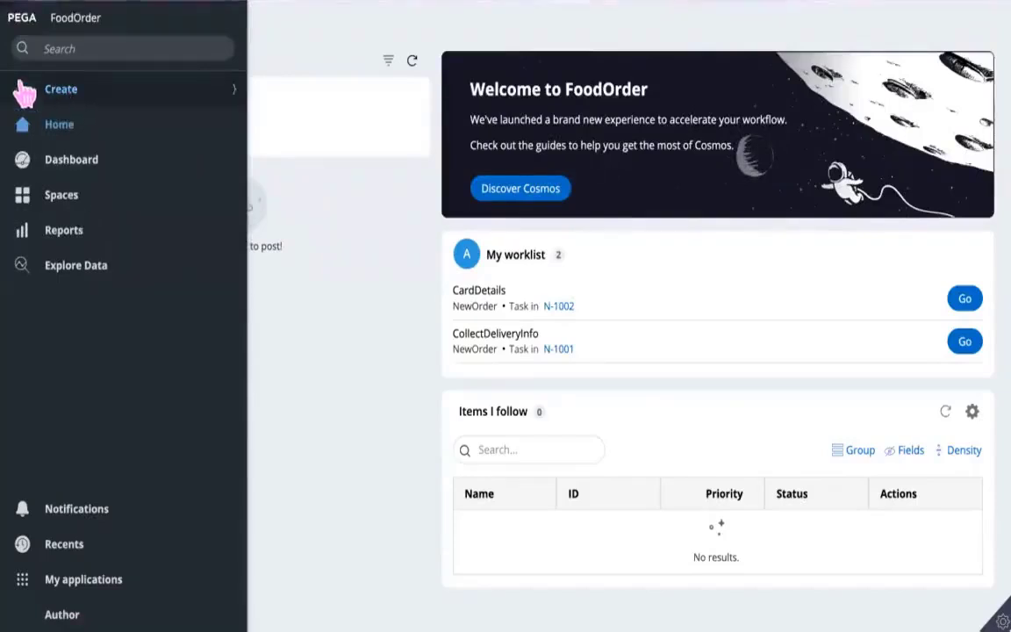
left_click(60, 94)
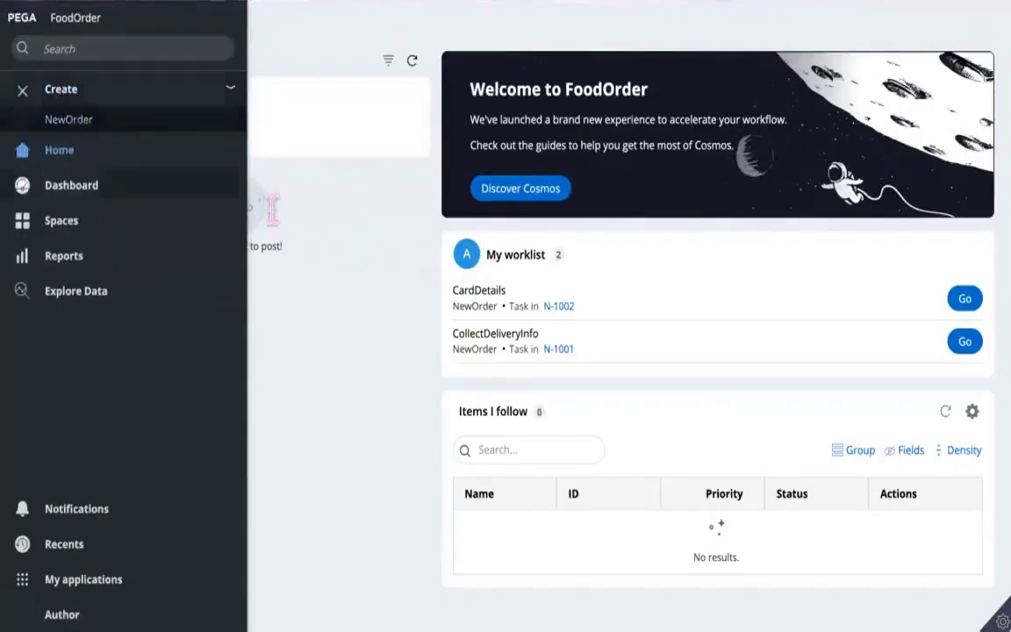
left_click(74, 98)
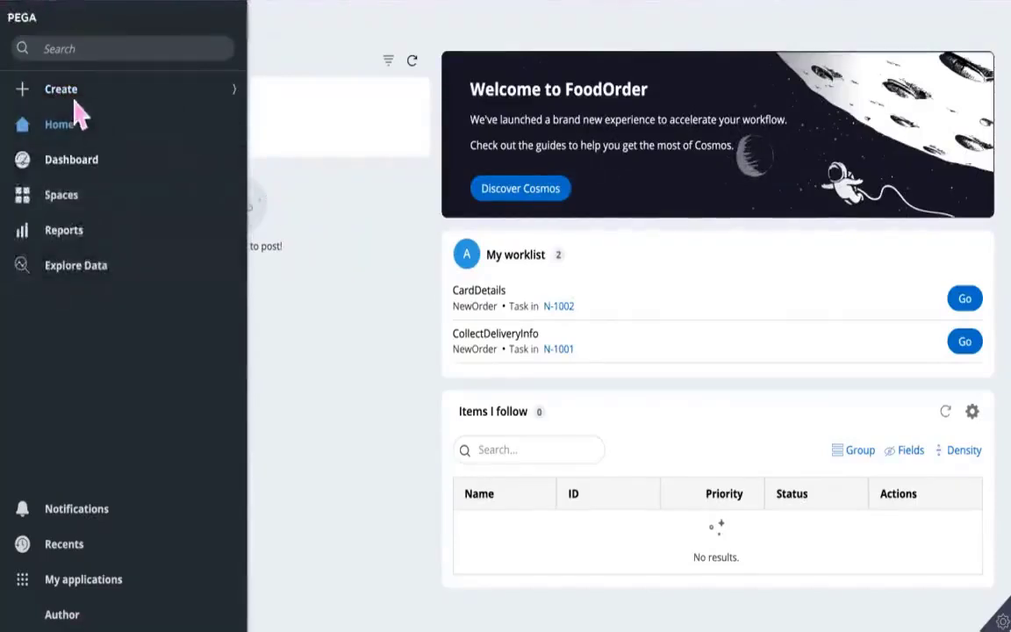
left_click(516, 351)
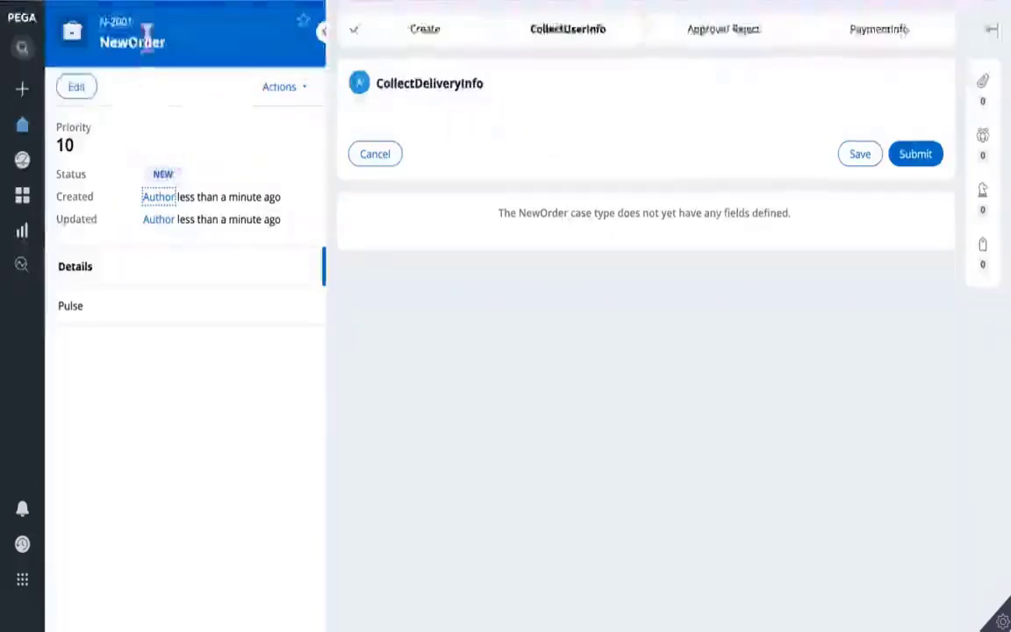
left_click_drag(136, 21, 99, 22)
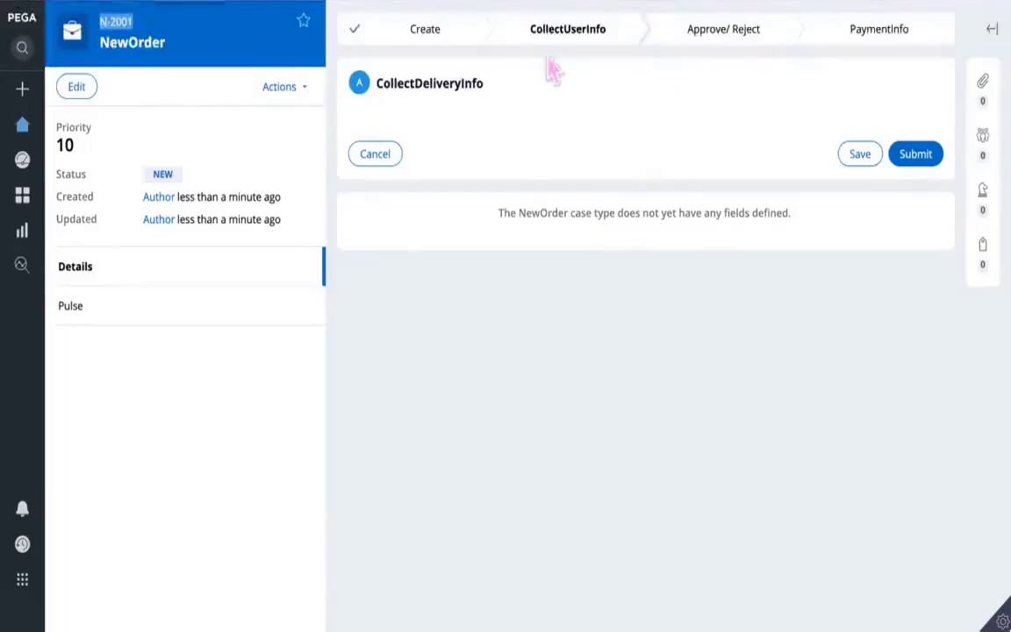
Return to Dev Studio and review the section configuration of the CollectDeliveryInfo flow action
left_click(689, 463)
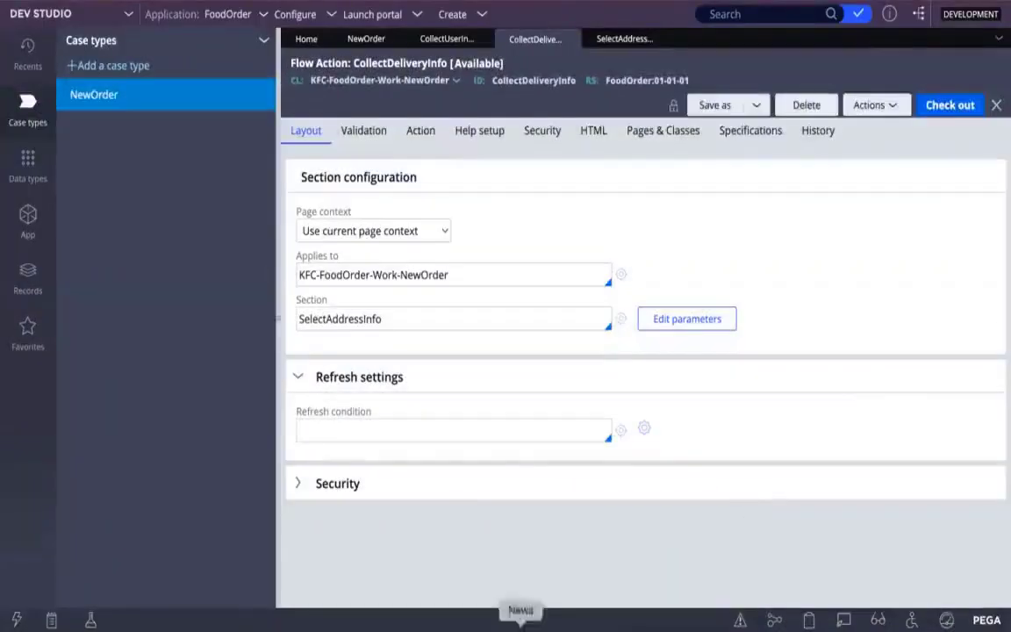
mouse_move(435, 610)
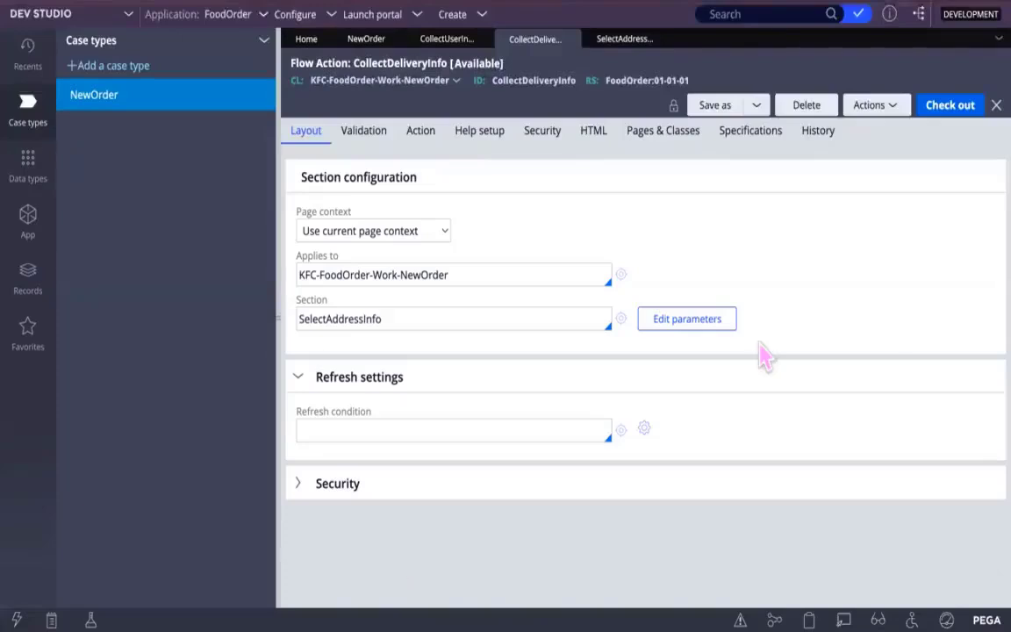
left_click(878, 219)
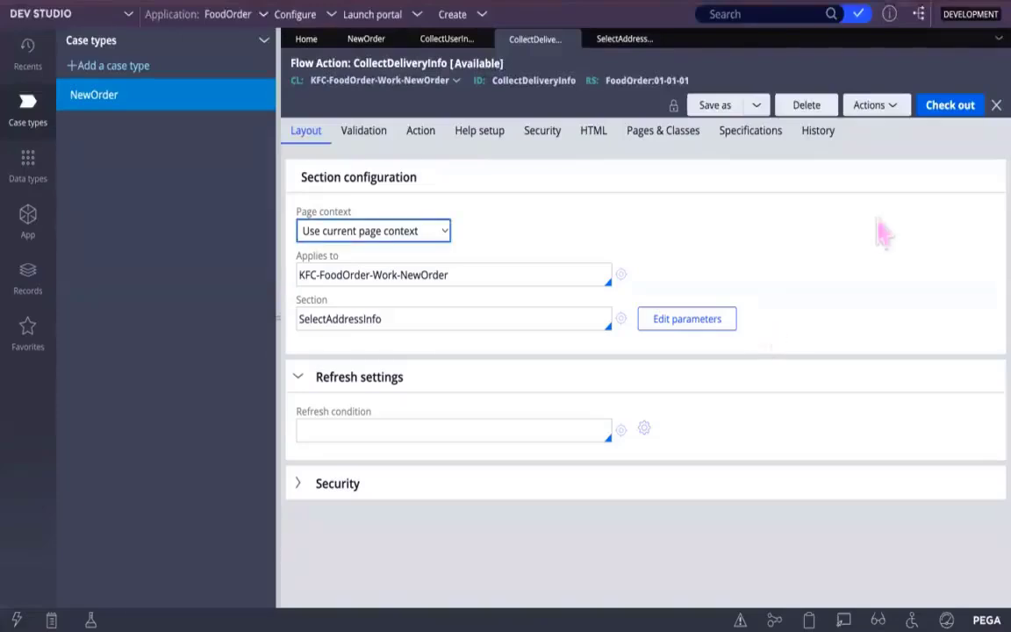
left_click(476, 240)
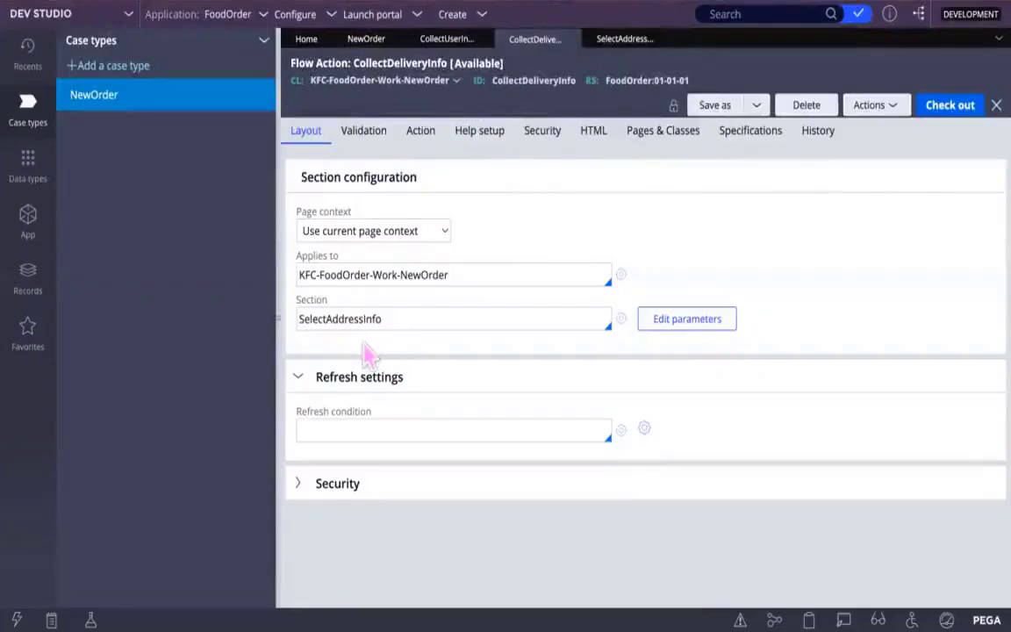
left_click(396, 321)
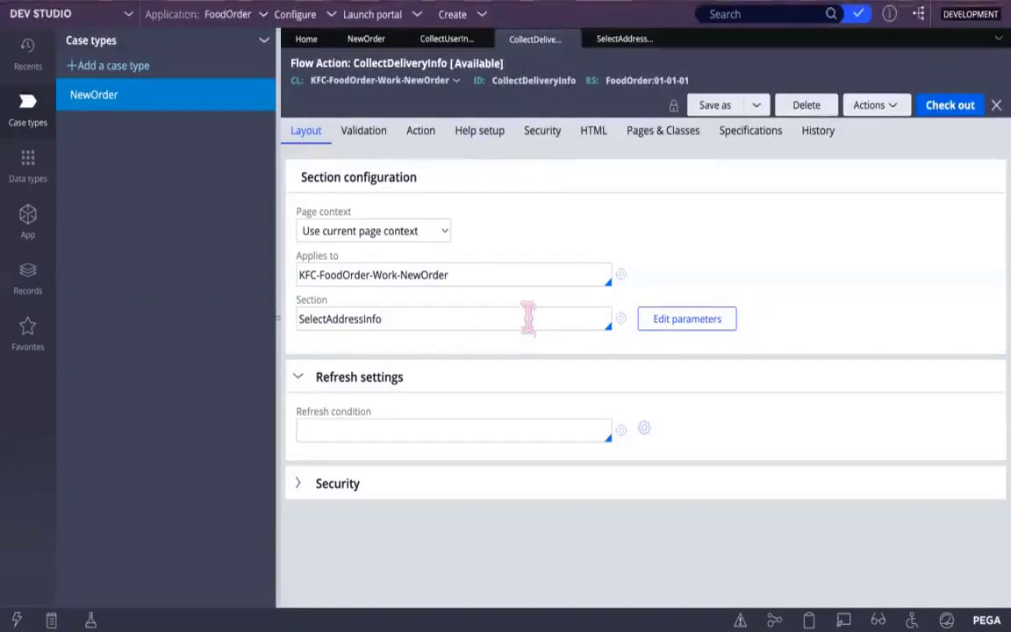
Convert the SelectAddressInfo section from the View editor to the full section editor and confirm the conversion
left_click(611, 42)
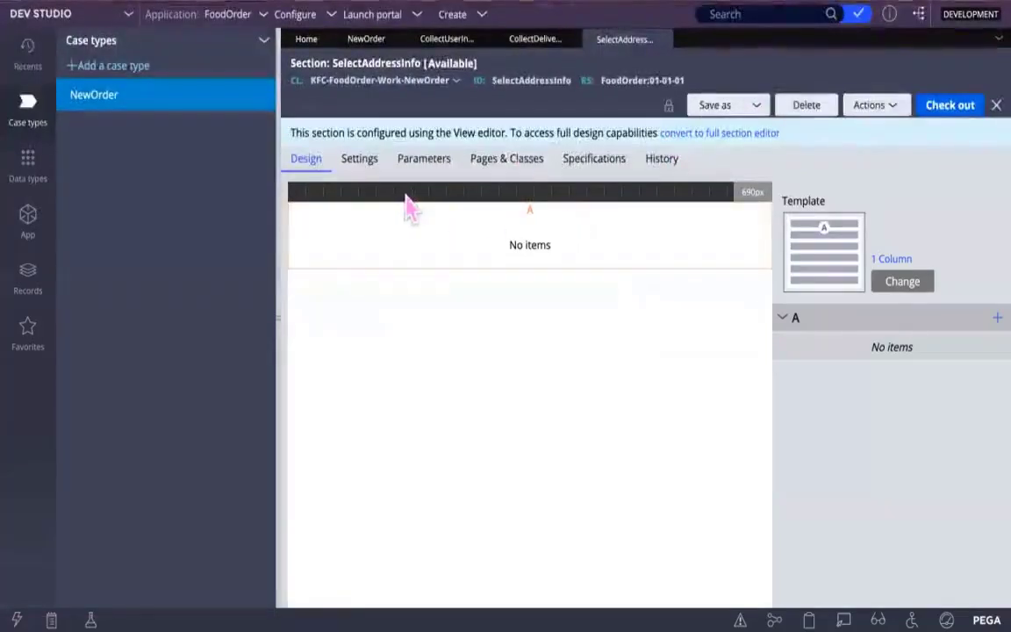
left_click(745, 133)
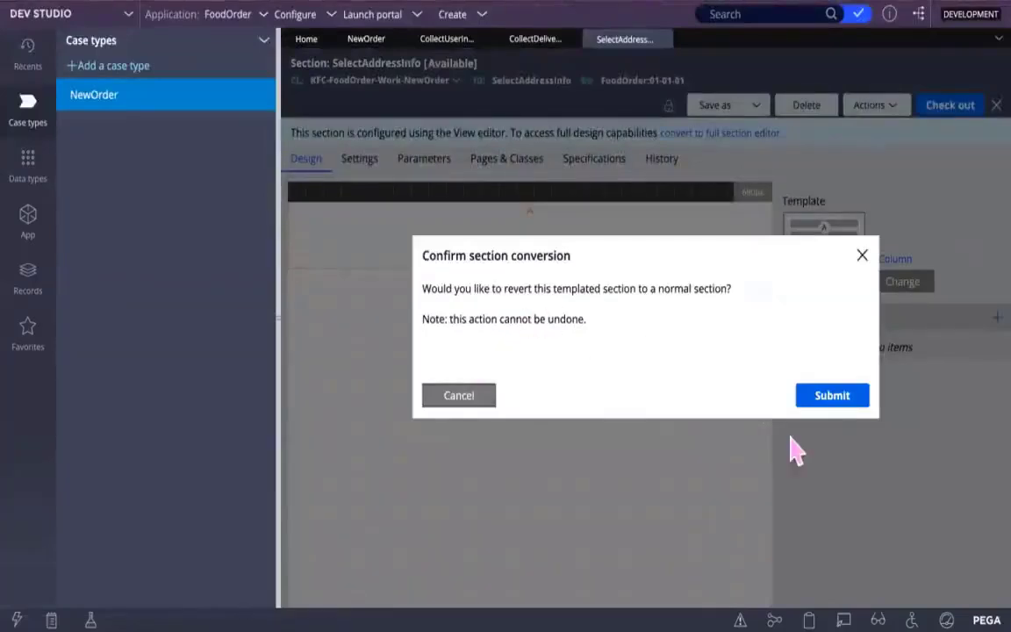
left_click(821, 406)
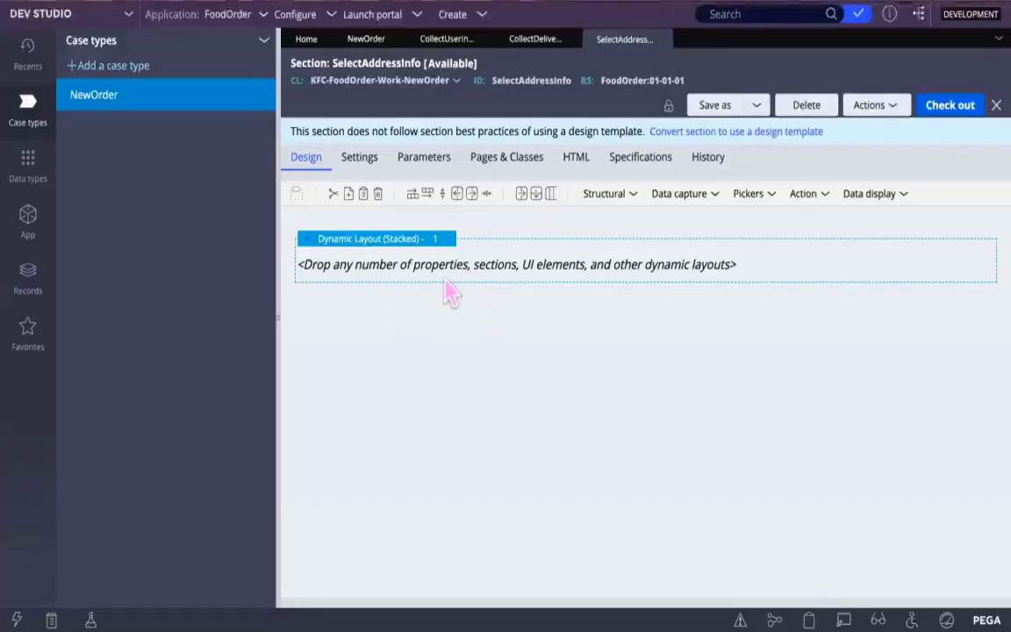
Add a Text input control to the section's stacked dynamic layout
left_click(367, 273)
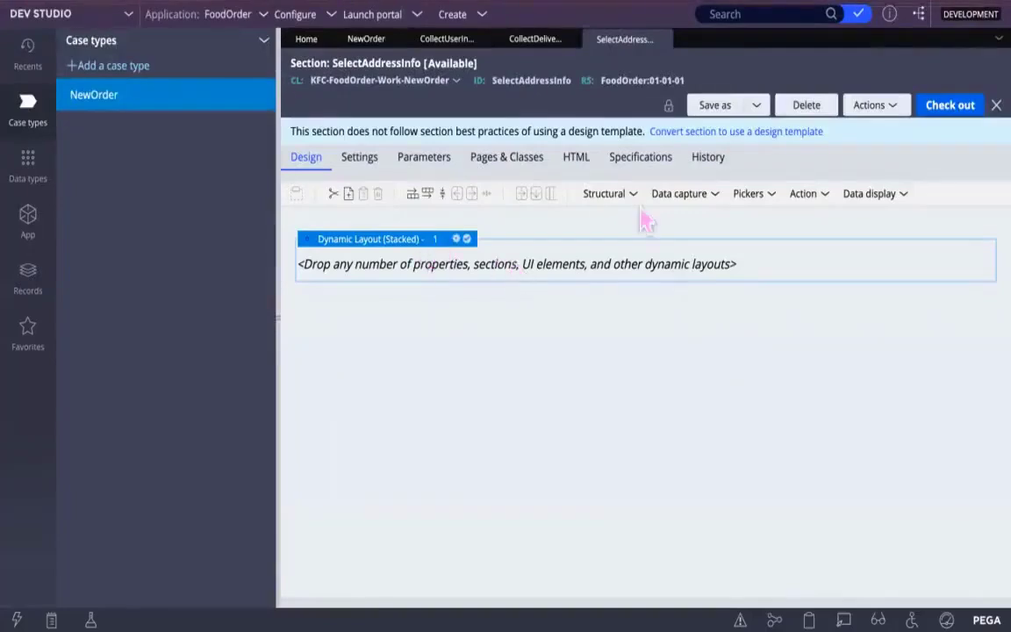
left_click(715, 195)
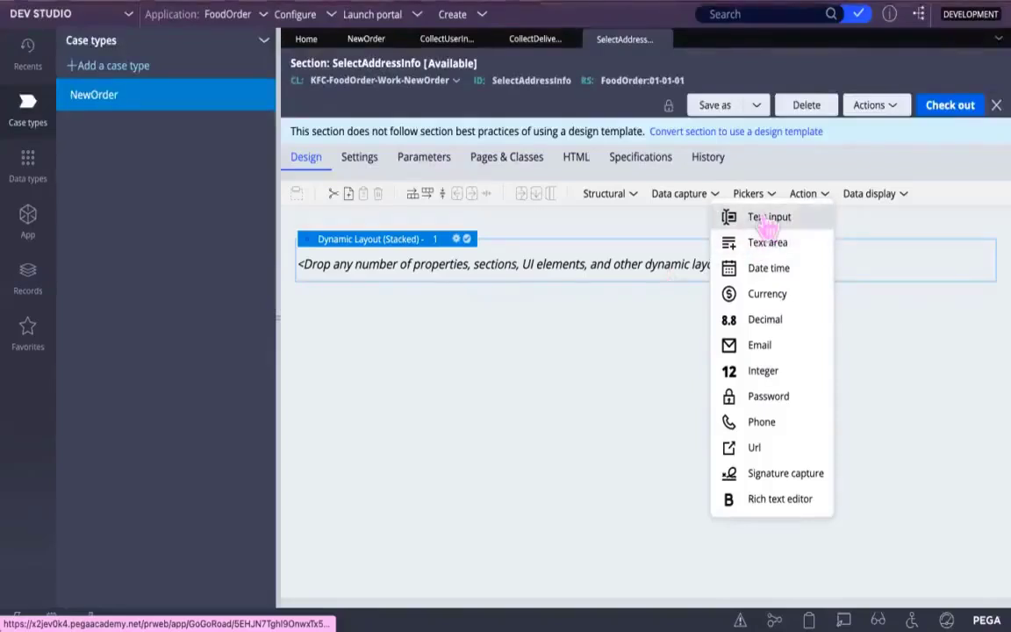
left_click_drag(768, 224, 526, 346)
left_click(715, 196)
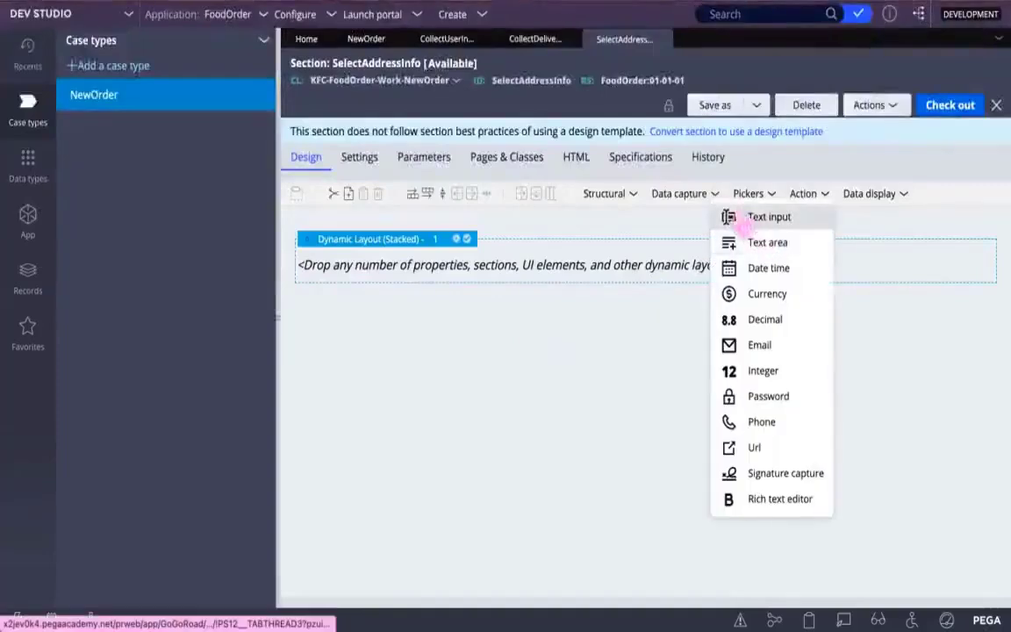
left_click_drag(730, 220, 539, 279)
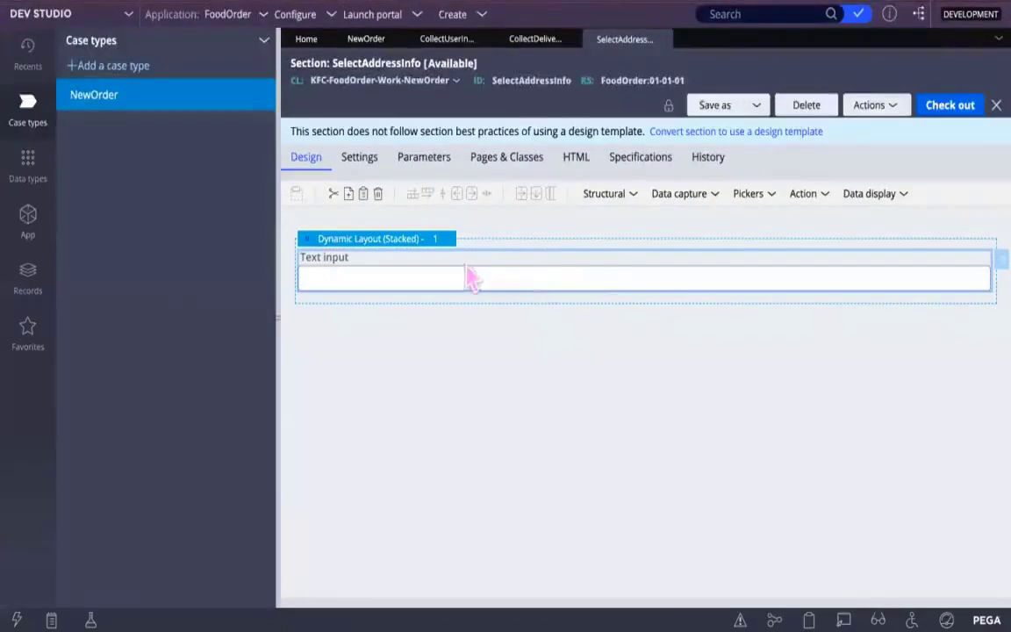
Set the text input's property to Name in its cell properties and open the creation form for that property
double_click(563, 281)
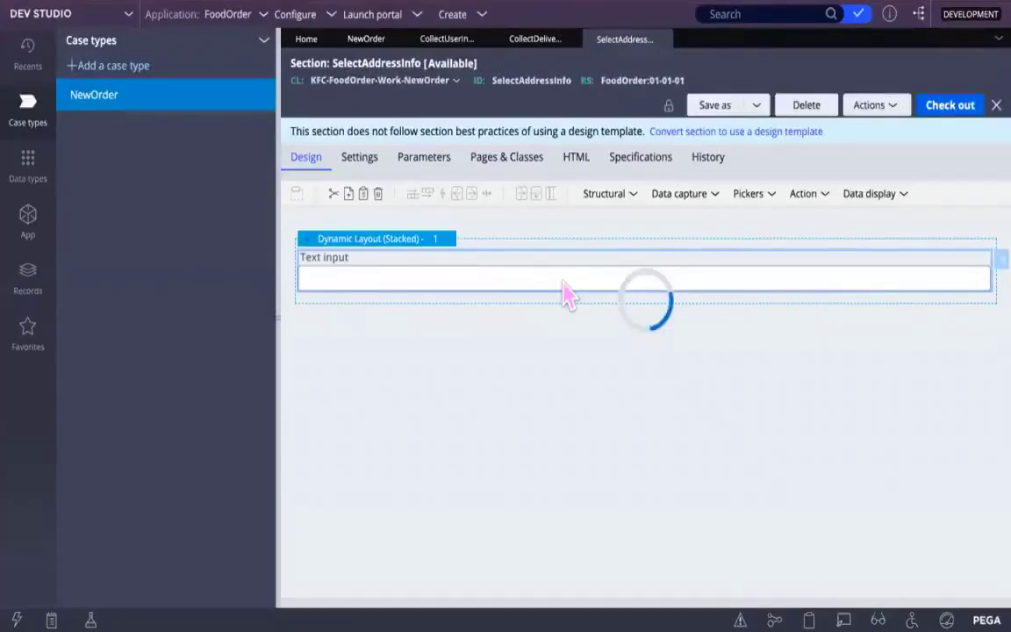
double_click(562, 279)
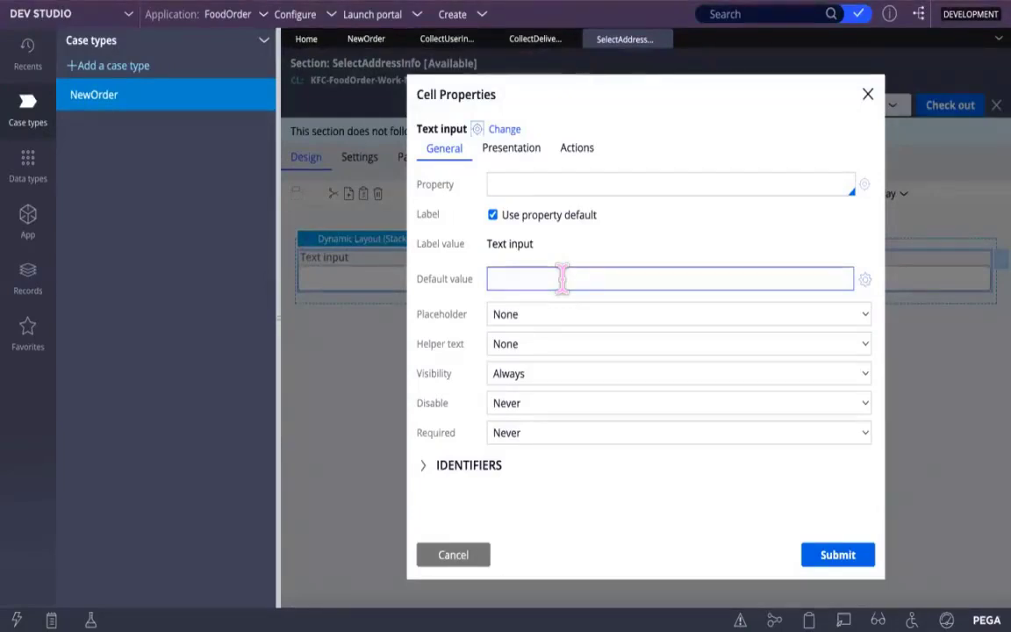
left_click(534, 180)
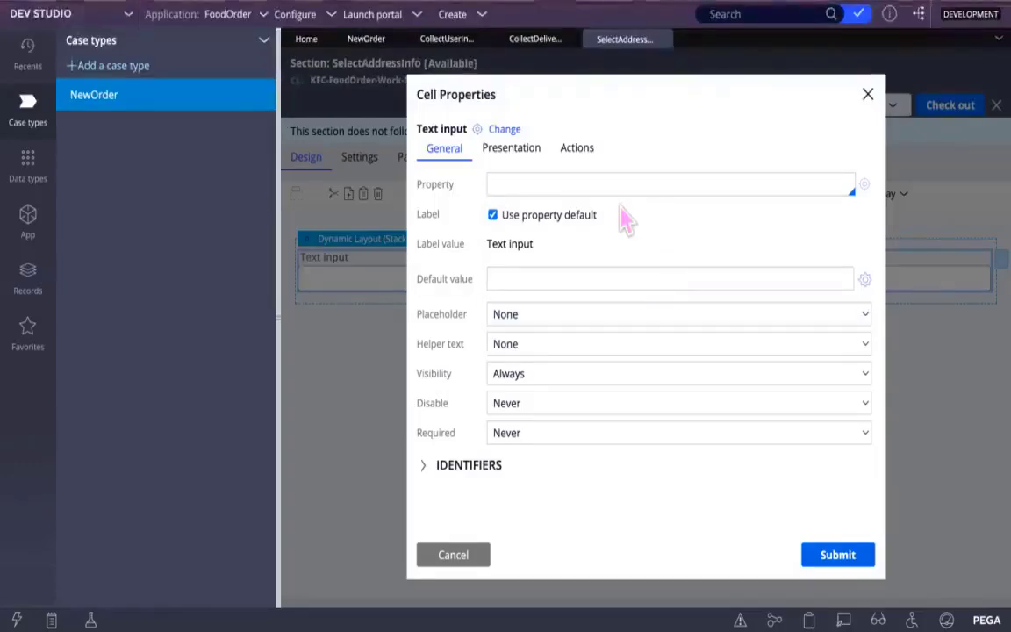
type("Name")
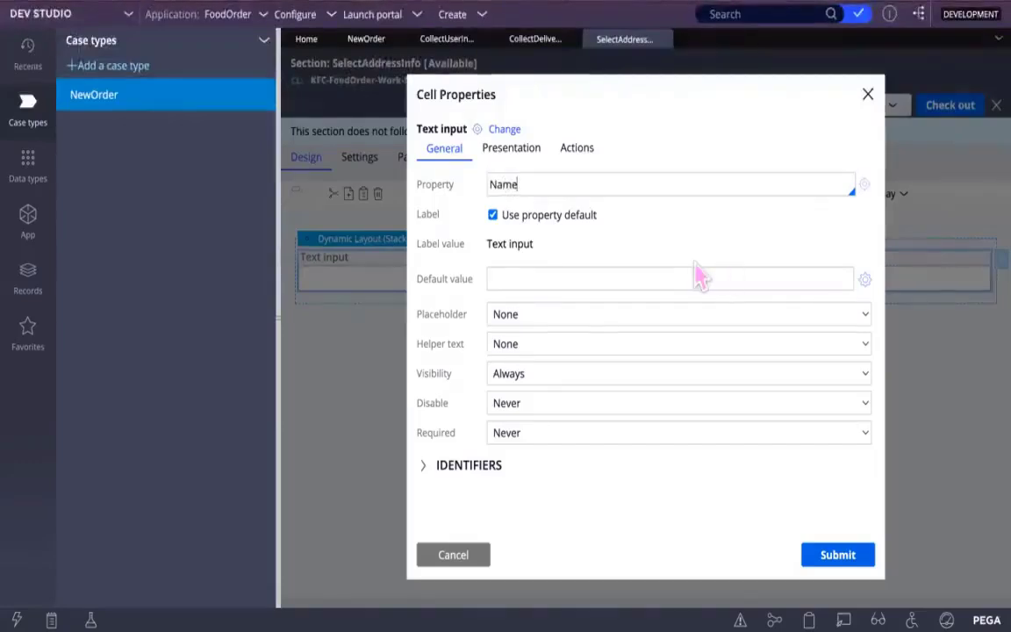
left_click(866, 185)
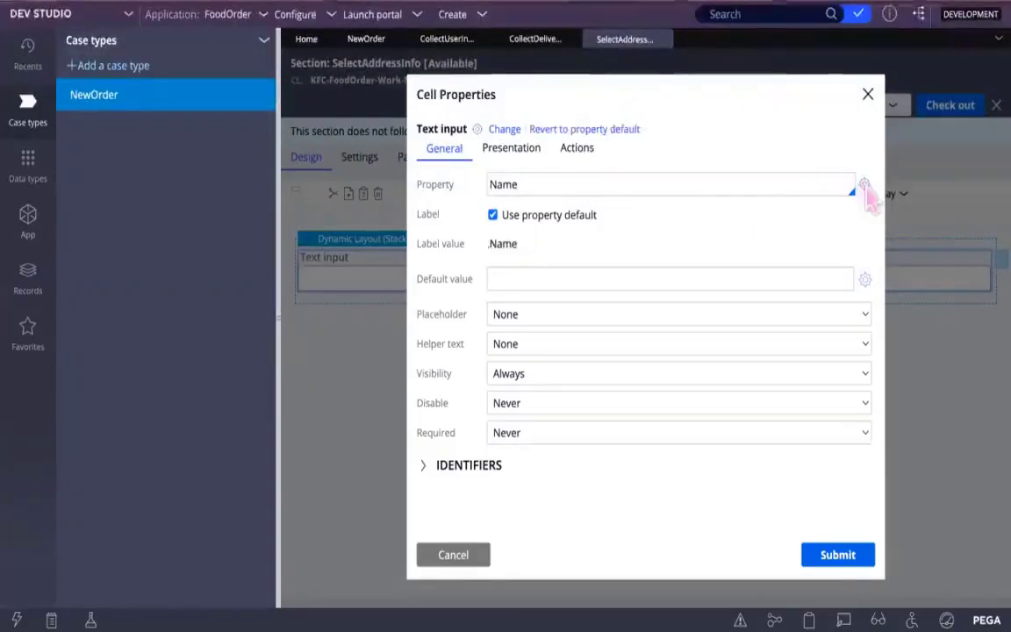
left_click(865, 186)
Set the new property's label to Name with a capital N
left_click(378, 175)
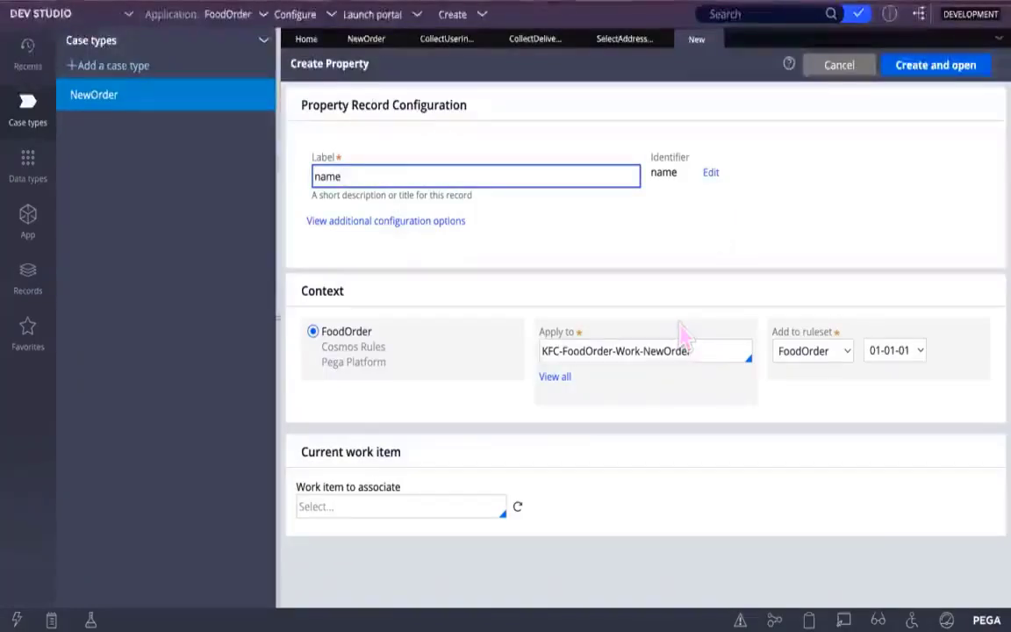
left_click(952, 77)
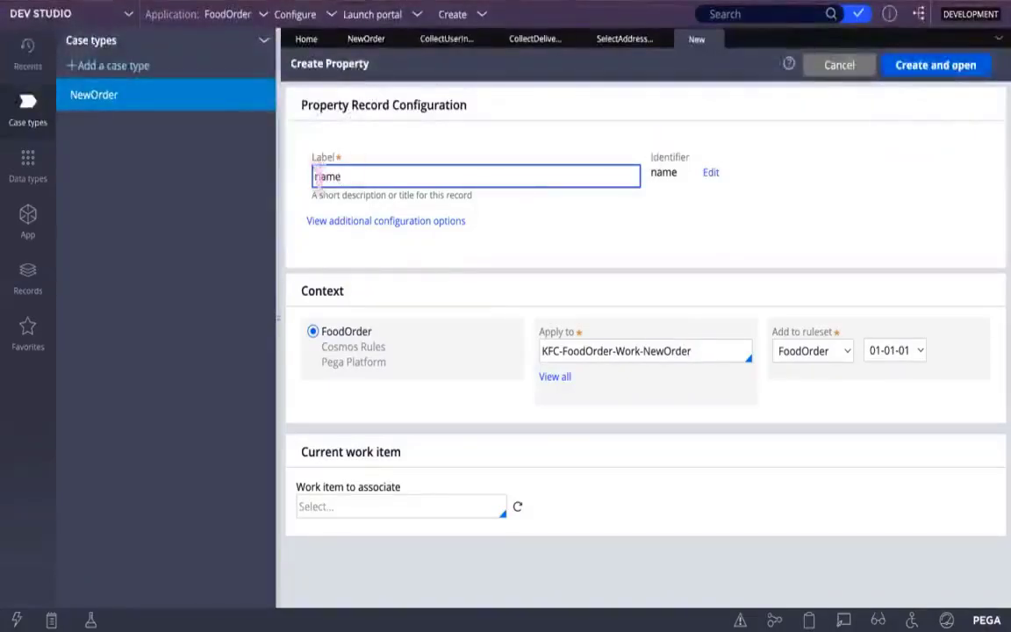
key("BackSpace")
type("N")
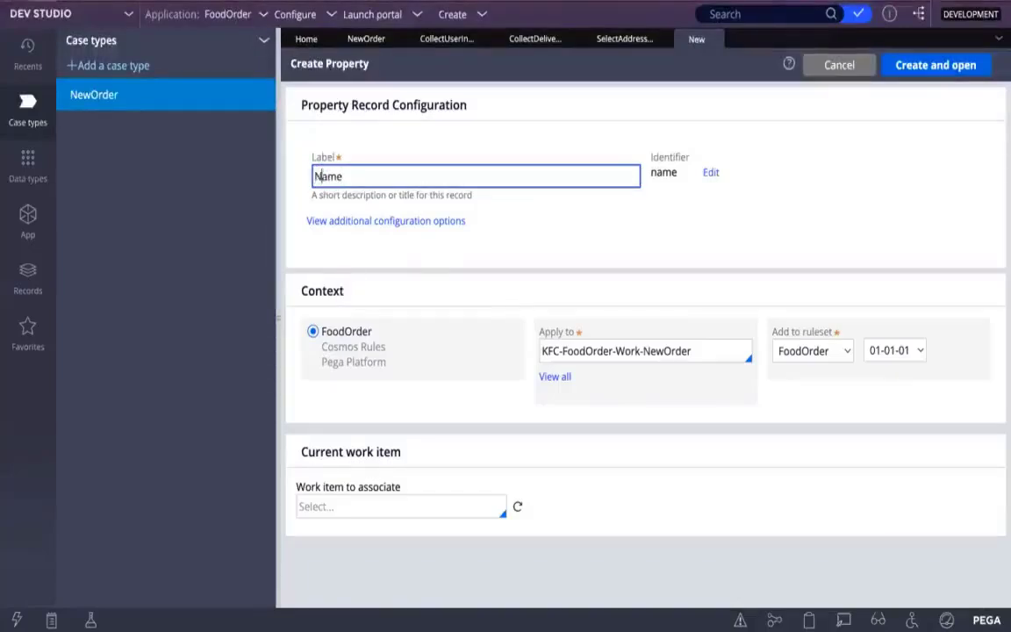
left_click(584, 227)
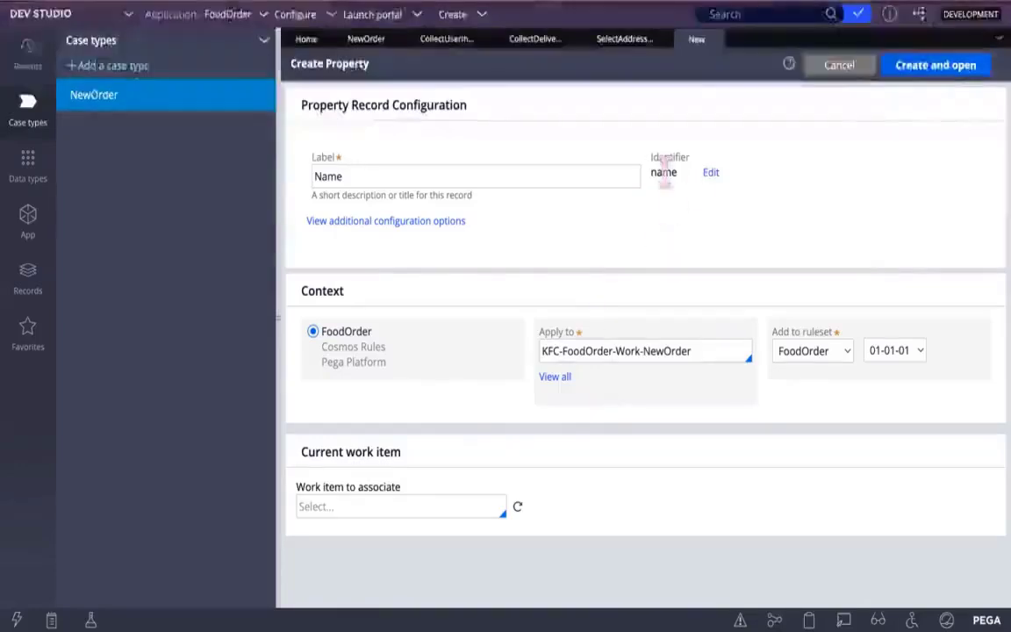
Set the property's identifier to Name and create the record for KFC-FoodOrder-Work-NewOrder in the FoodOrder 01-01-01 ruleset
left_click(713, 183)
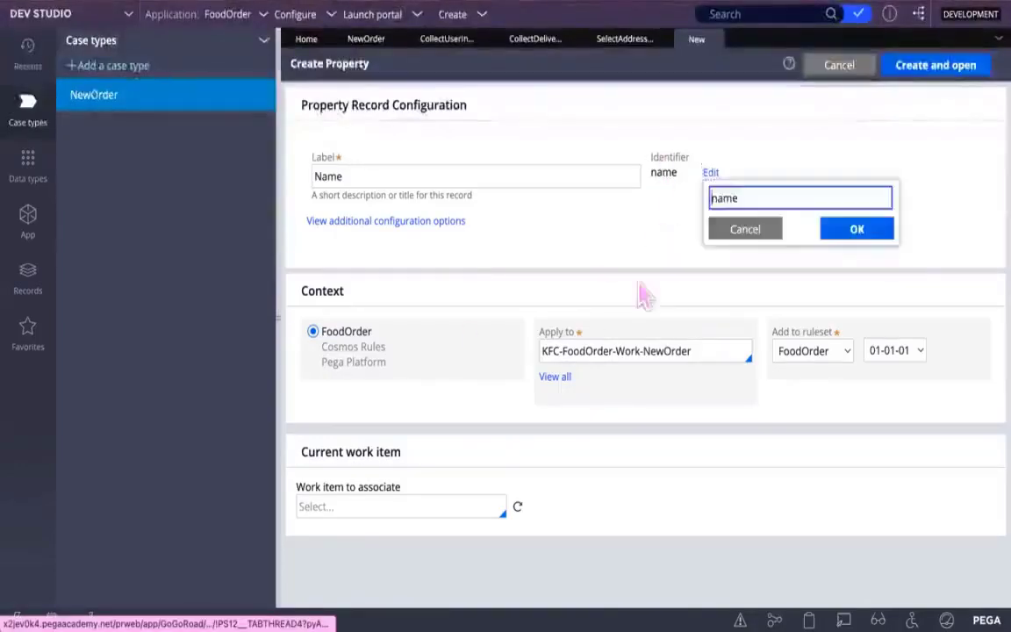
left_click(725, 198)
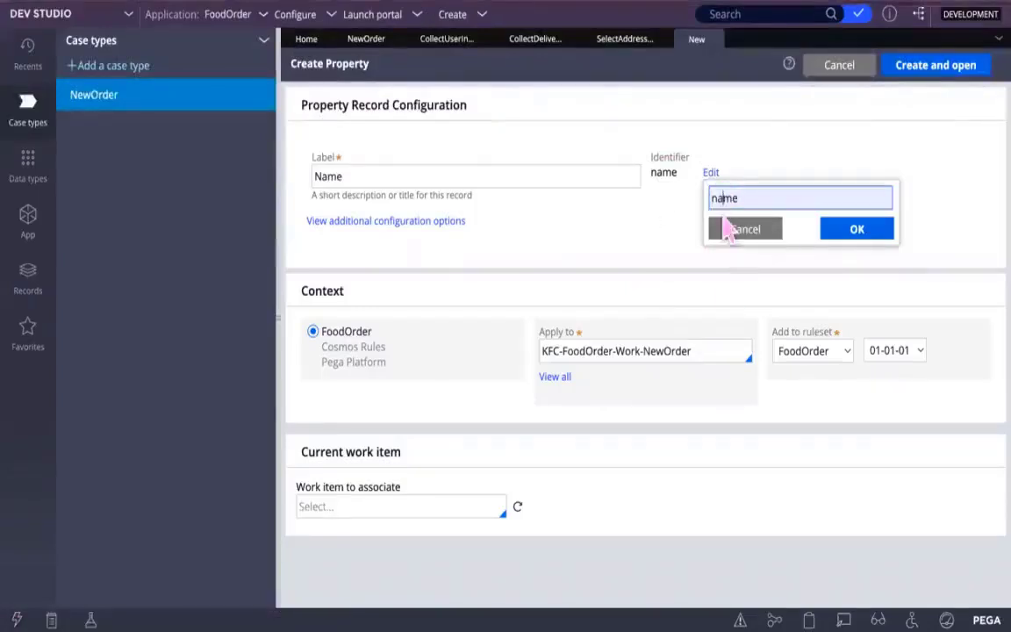
left_click(716, 198)
key("BackSpace")
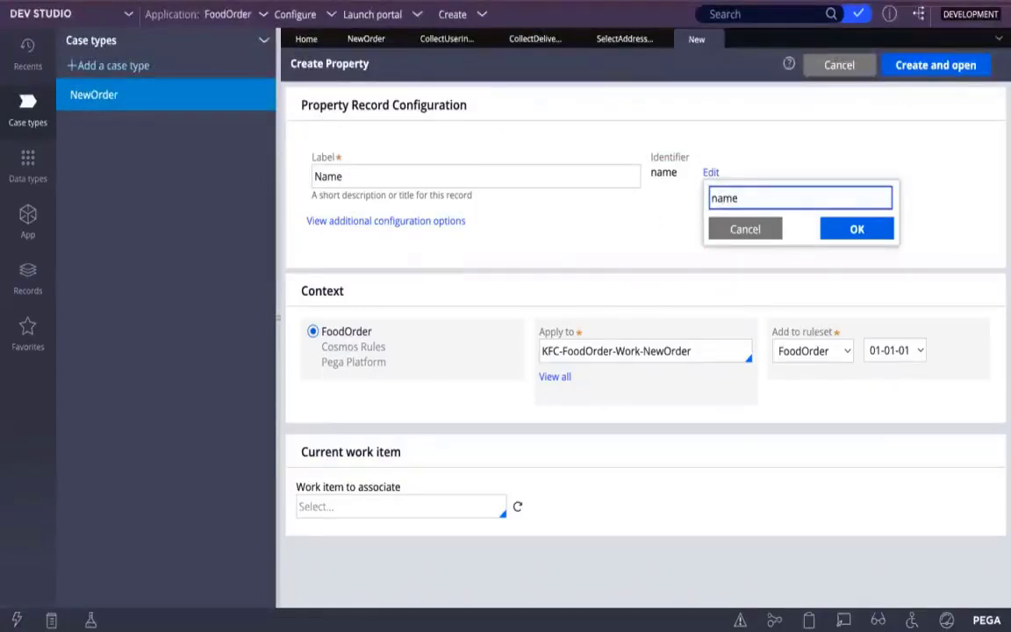
type("N")
left_click(853, 230)
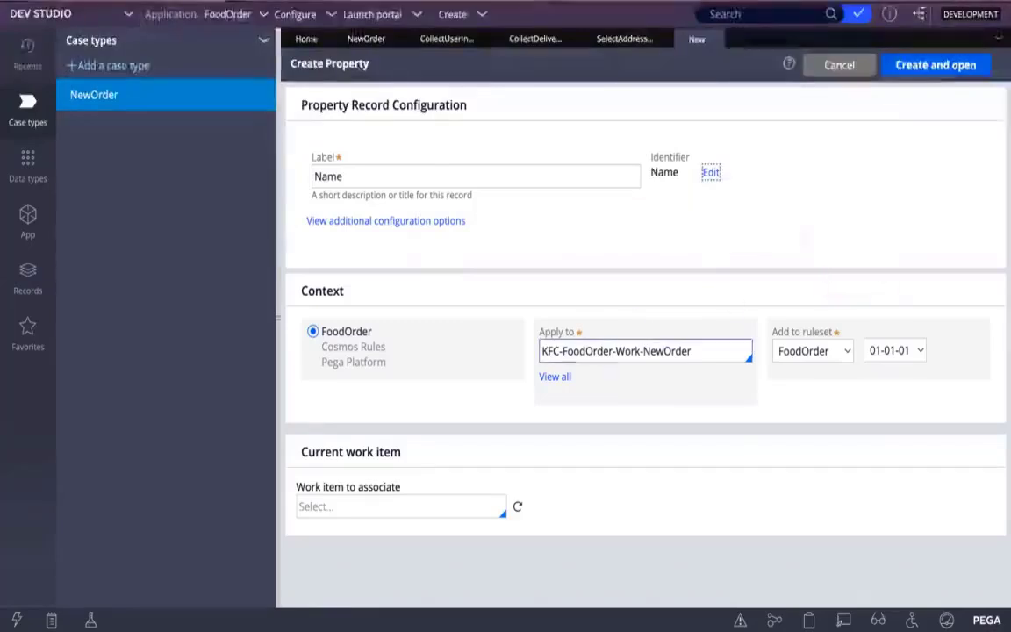
left_click(930, 70)
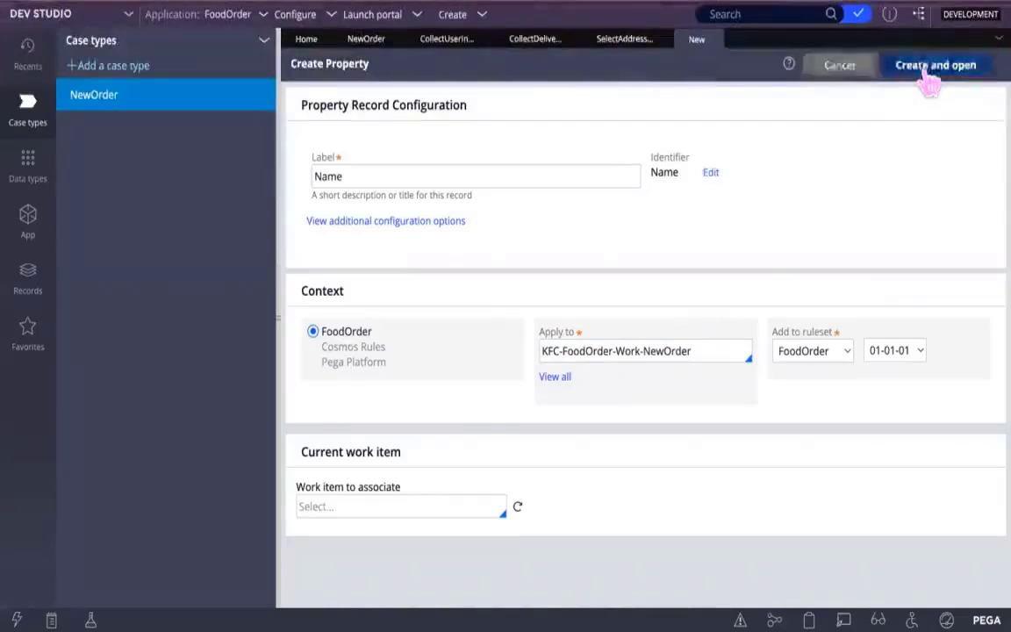